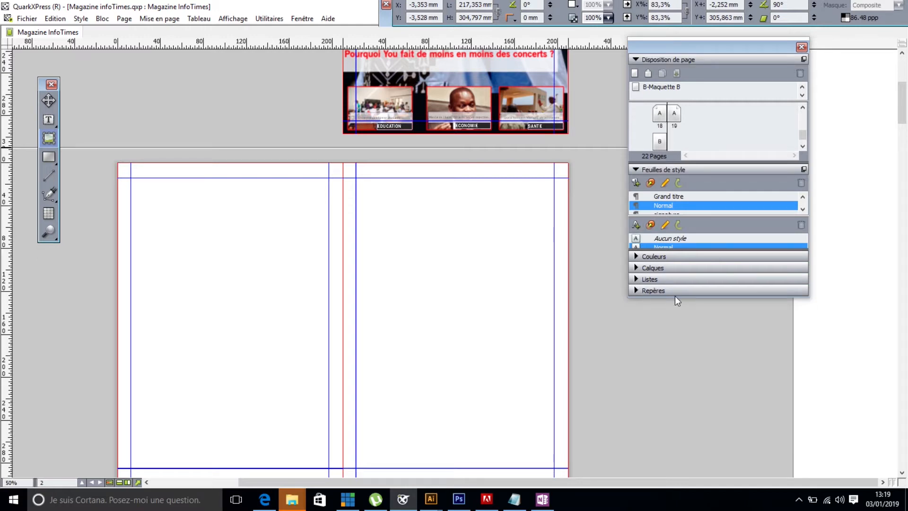
- Enlarge the floating palette to show all style sheets and expand the Calques section
left_click_drag(674, 296, 672, 437)
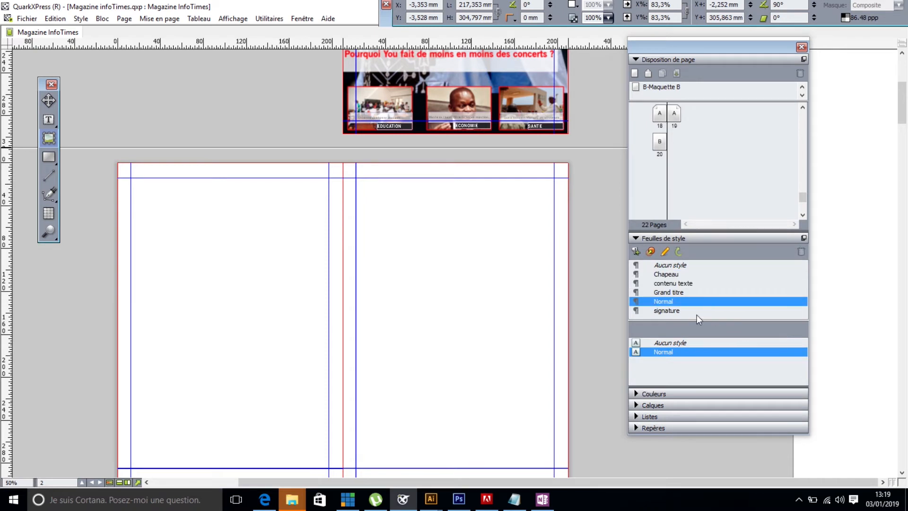
left_click_drag(903, 109, 903, 116)
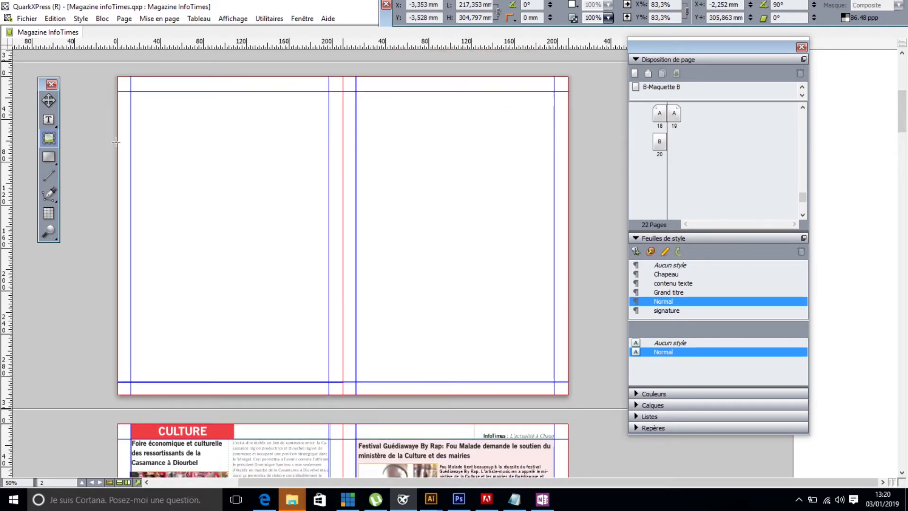
left_click(48, 120)
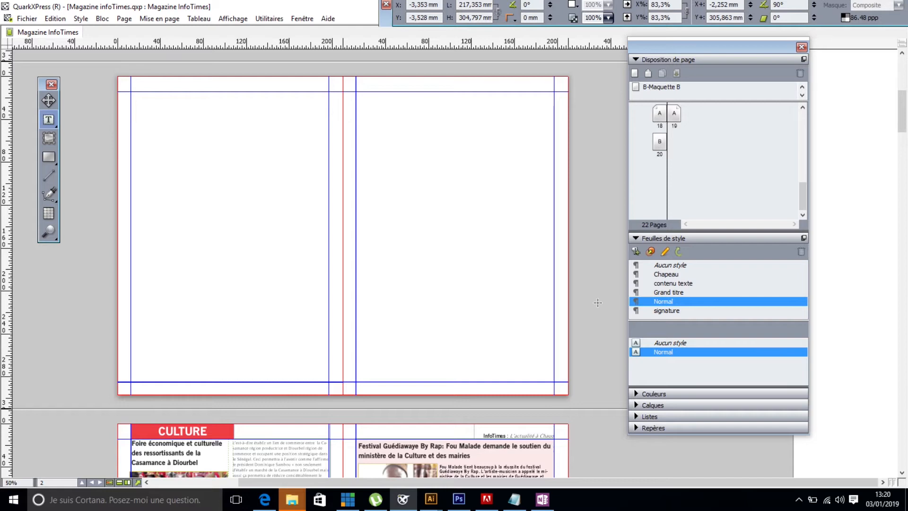
left_click(637, 404)
- Create a paragraph style sheet named rubrique from the CULTURE section heading on page 2
left_click_drag(901, 99, 867, 313)
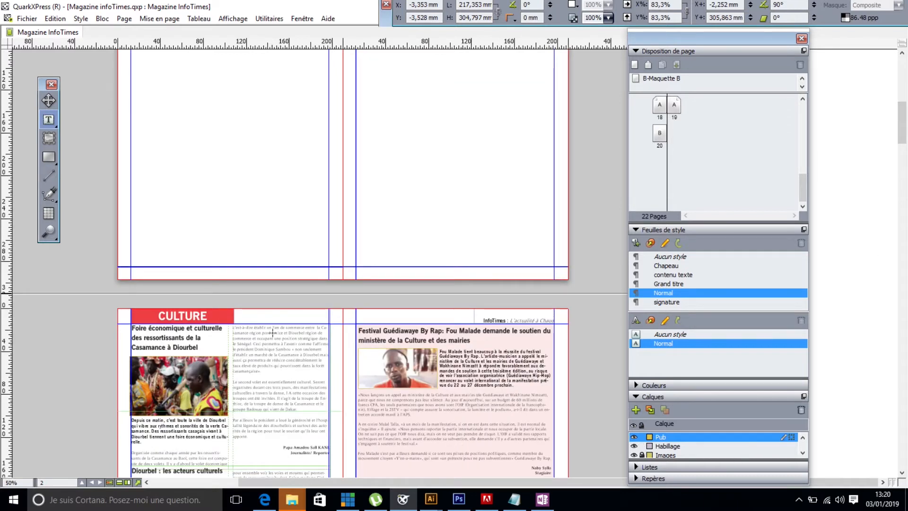
left_click(196, 317)
left_click_drag(158, 315, 214, 316)
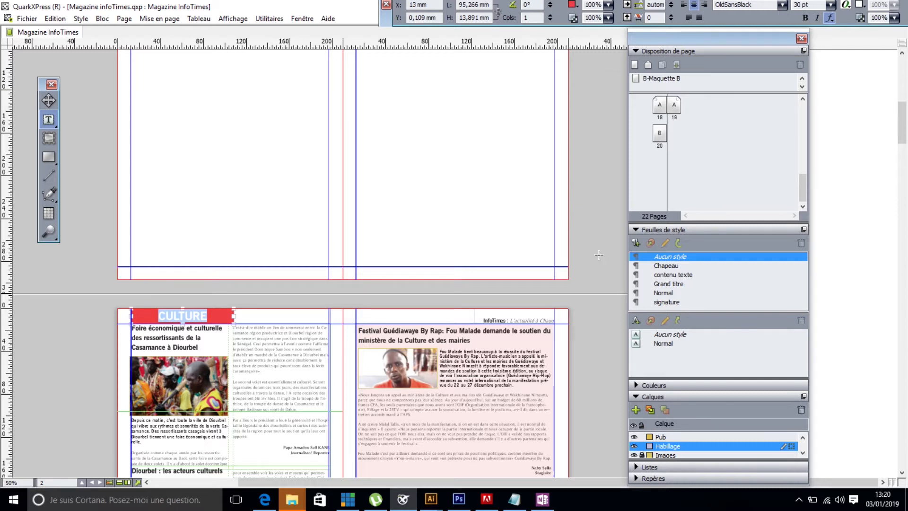
left_click(636, 243)
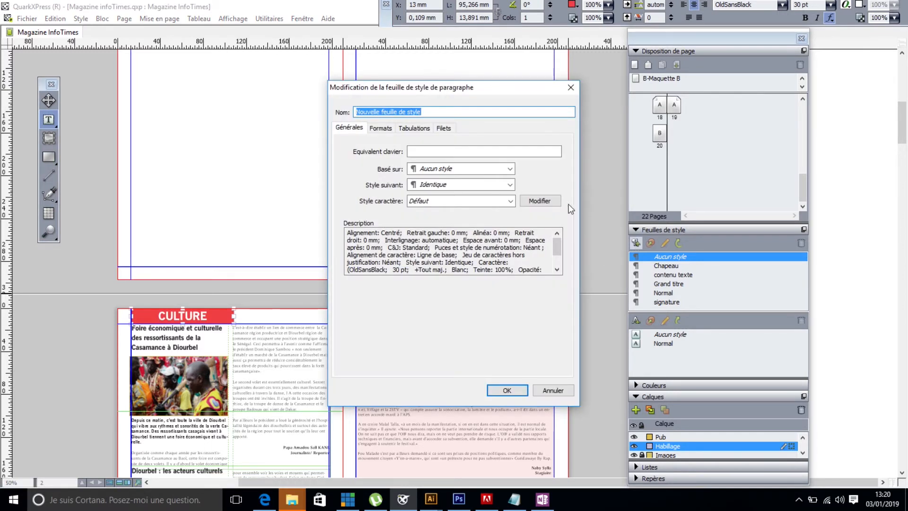
type("rubrique")
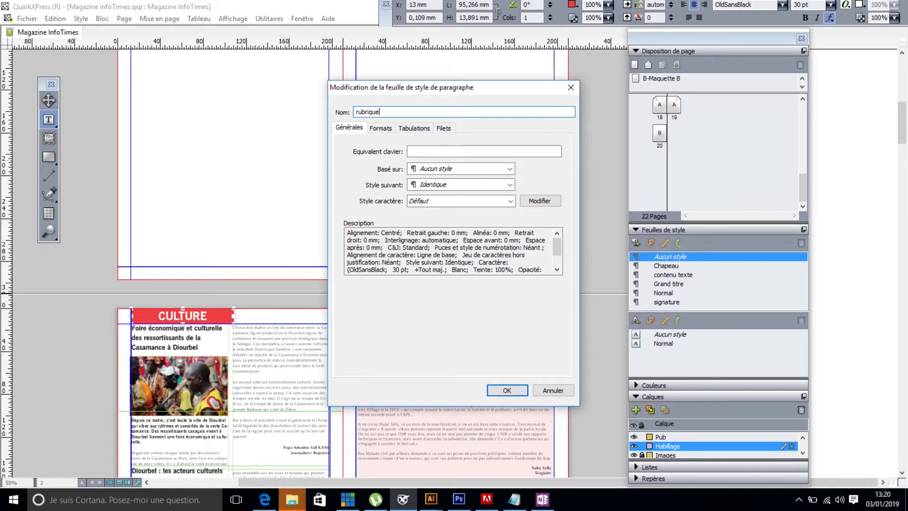
left_click(491, 390)
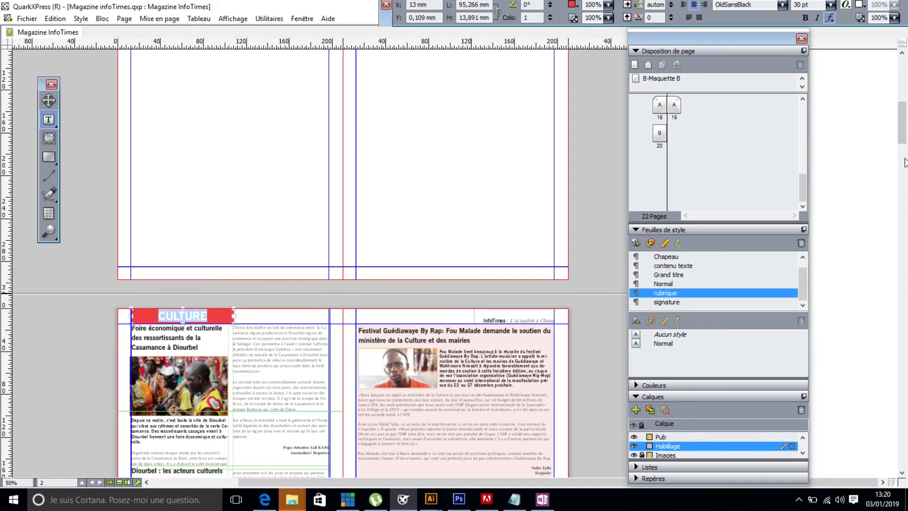
- Apply the rubrique paragraph style to the ECONOMIE heading on page 4
left_click_drag(903, 139, 902, 178)
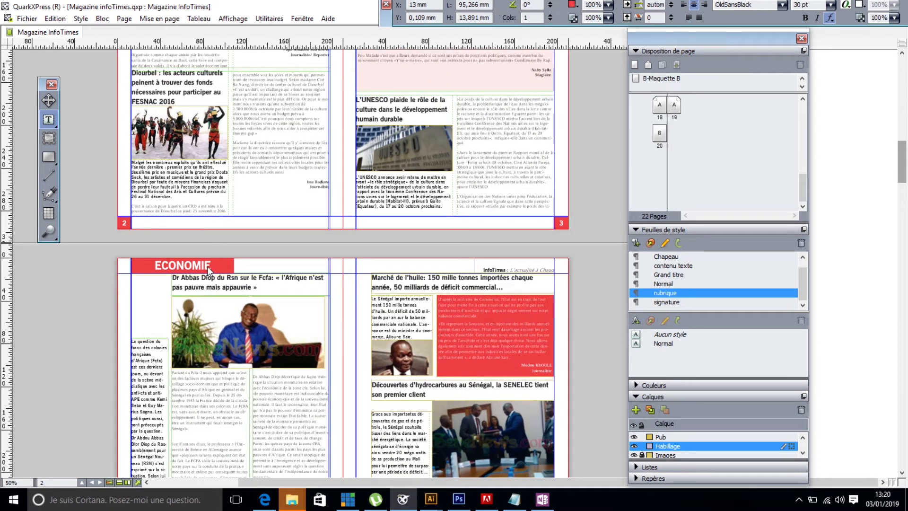
left_click(208, 267)
left_click_drag(214, 267, 148, 261)
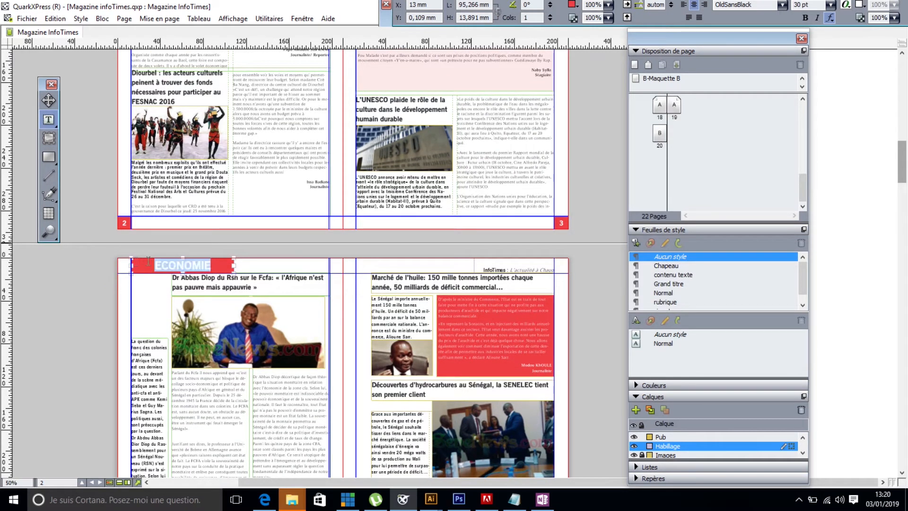
left_click(662, 302)
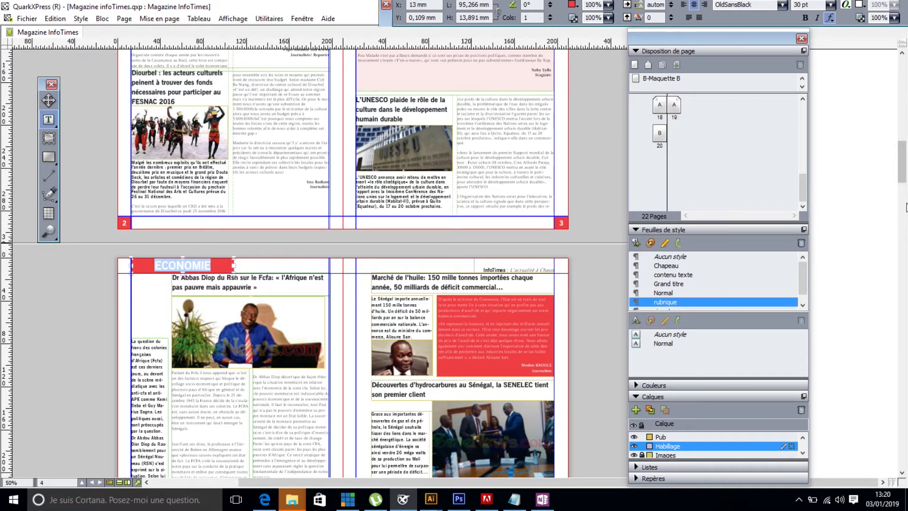
- Apply the rubrique paragraph style to the EDUCATION heading on page 8
left_click_drag(902, 171, 904, 245)
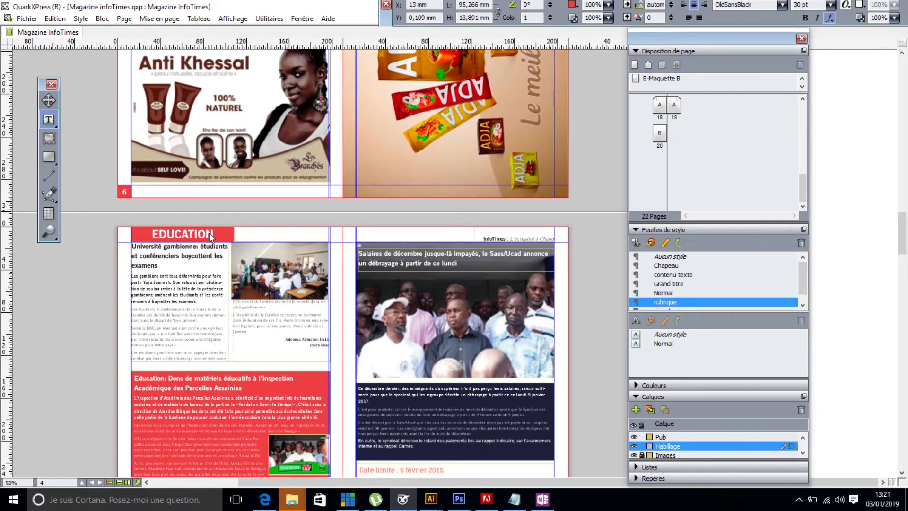
left_click(211, 234)
left_click_drag(213, 234, 155, 234)
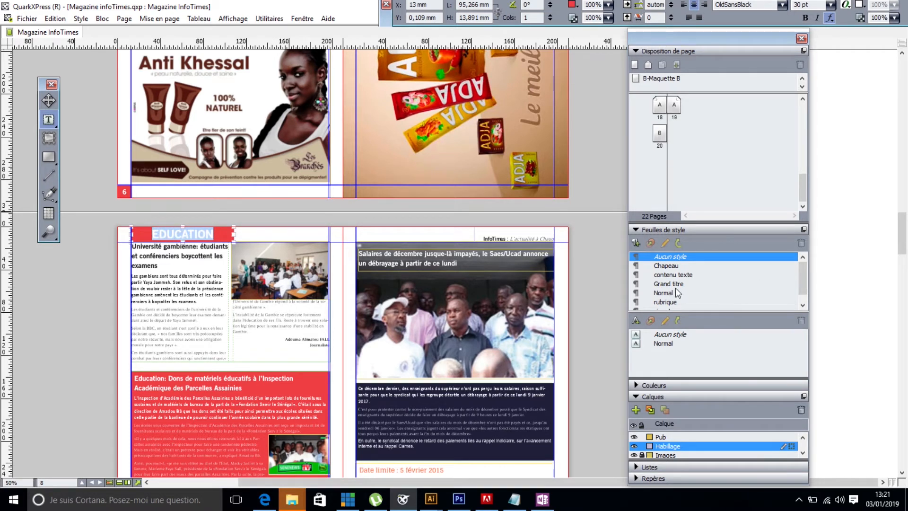
left_click(666, 302)
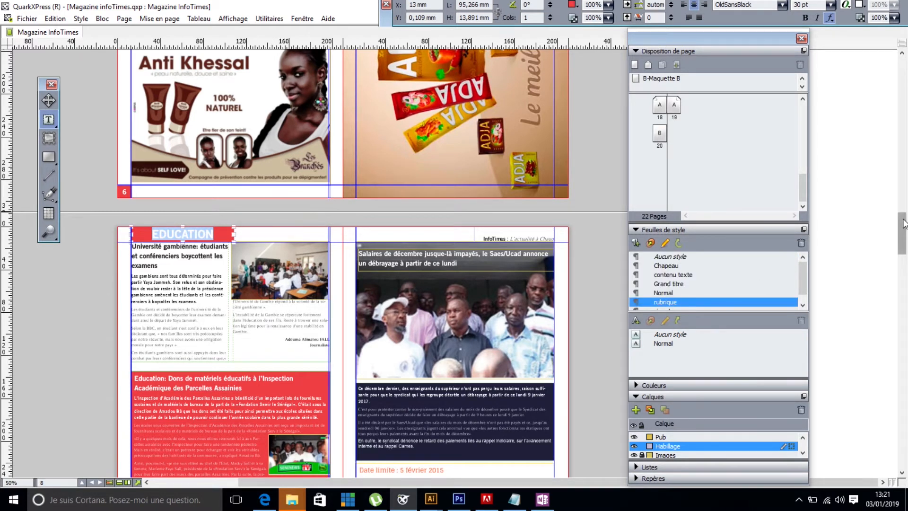
- Apply the rubrique paragraph style to the SOCIETE heading on page 12
left_click(903, 276)
scroll(903, 282, "down", 3)
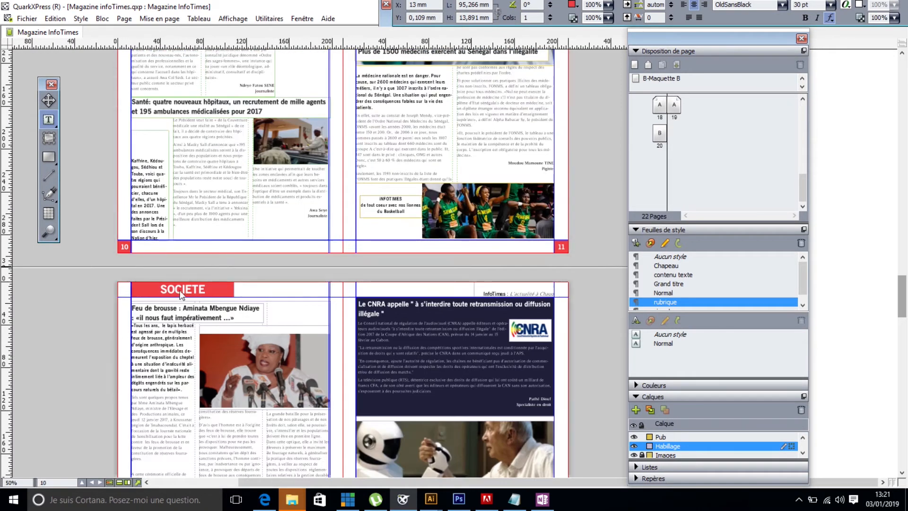
left_click(213, 290)
left_click_drag(206, 290, 159, 289)
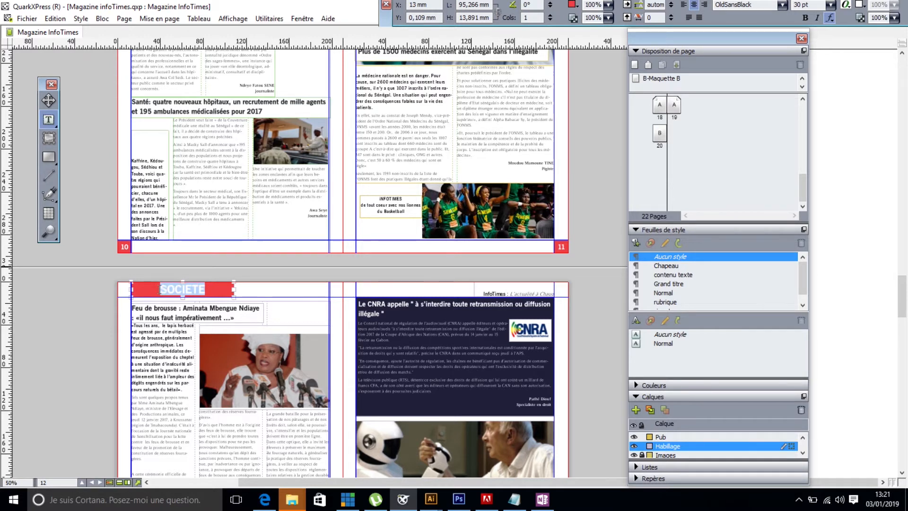
left_click(665, 301)
- Apply the rubrique paragraph style to the PEOPLE heading on page 16
left_click_drag(904, 306, 904, 384)
left_click(206, 217)
double_click(163, 218)
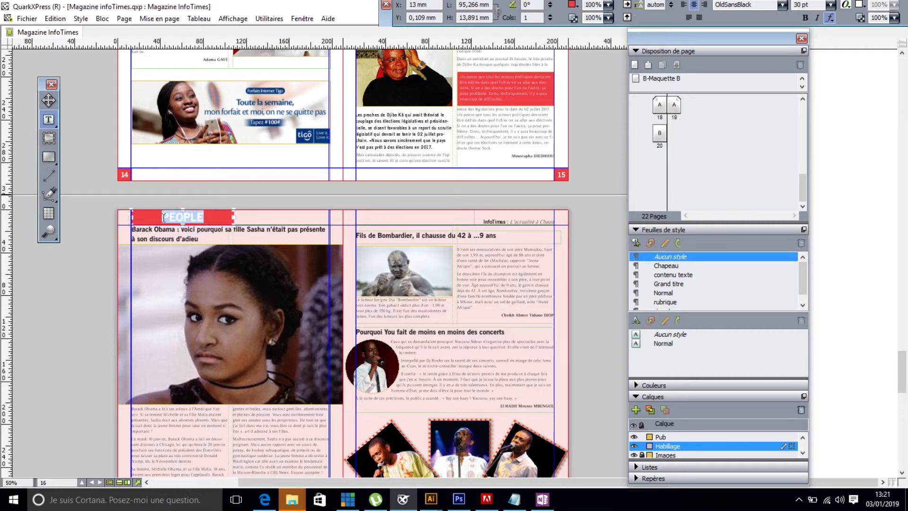
left_click(673, 302)
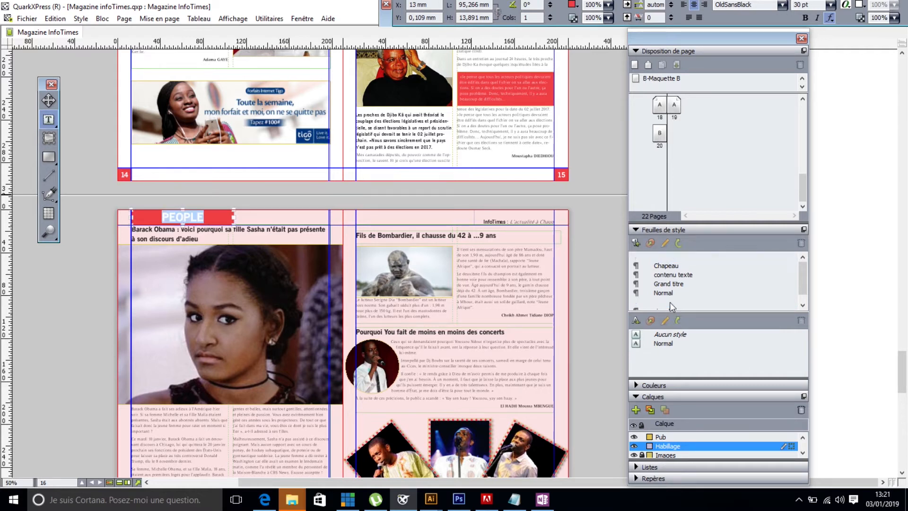
- Apply the rubrique paragraph style to the SPORT heading on page 18
left_click_drag(902, 387, 904, 412)
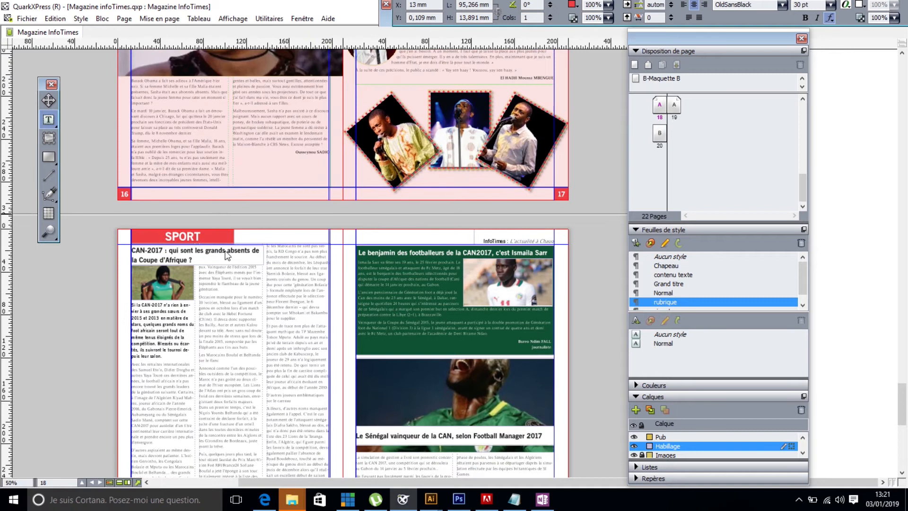
left_click(206, 238)
left_click_drag(199, 238, 167, 238)
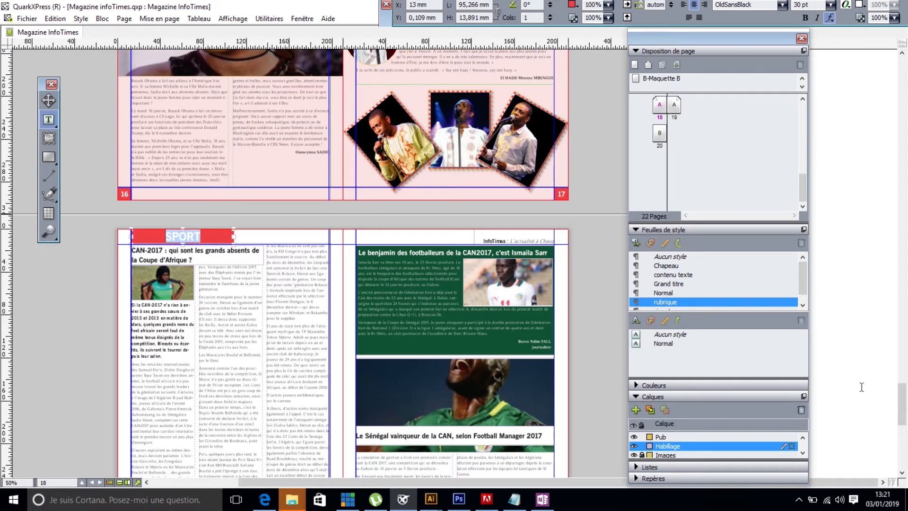
left_click(669, 303)
- Apply the rubrique paragraph style to the SANTE heading on page 10 and check the EDUCATION heading's style on page 8
left_click_drag(901, 406, 895, 312)
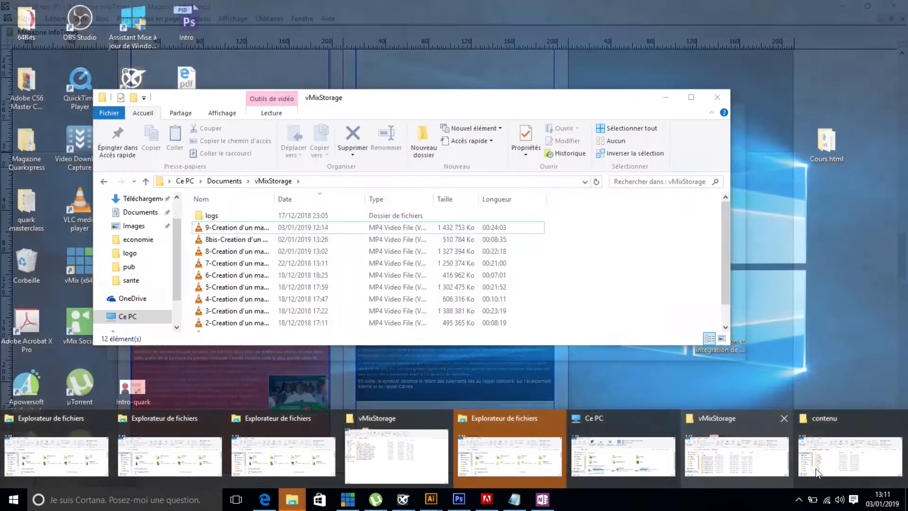
mouse_move(857, 473)
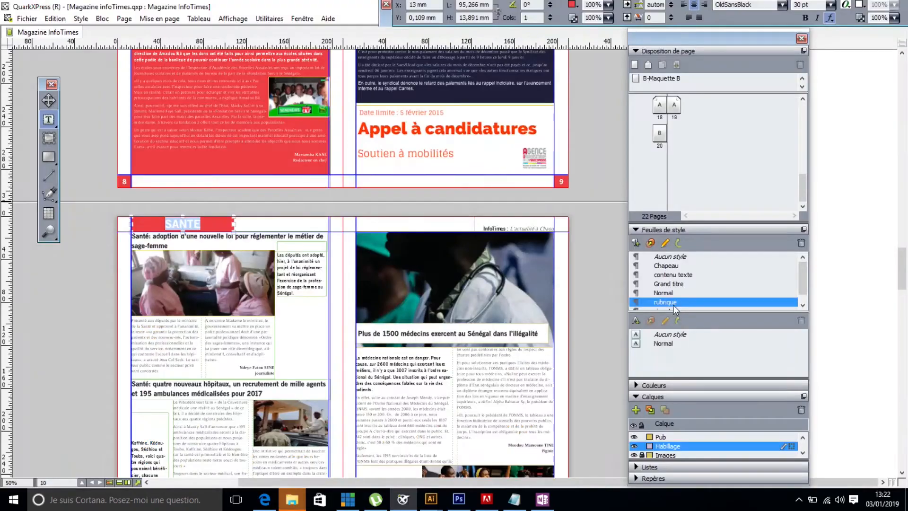
left_click_drag(903, 288, 901, 257)
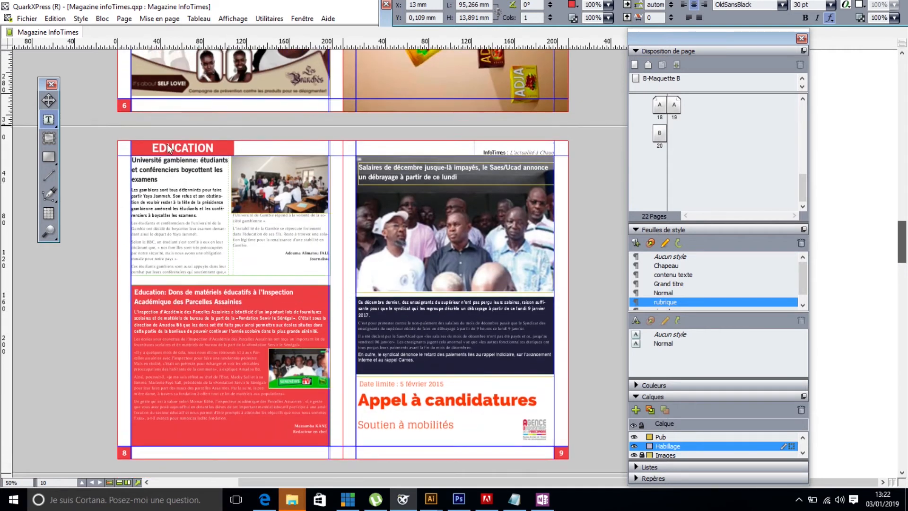
double_click(170, 148)
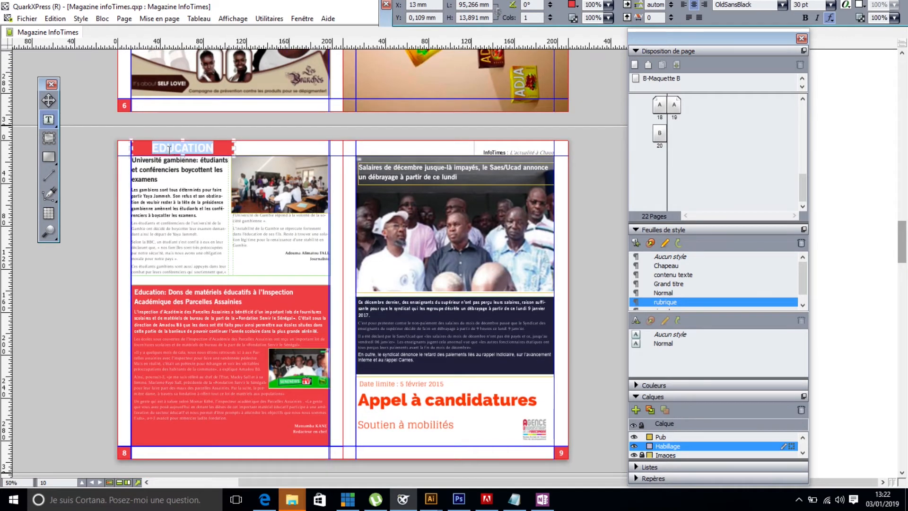
left_click(169, 149)
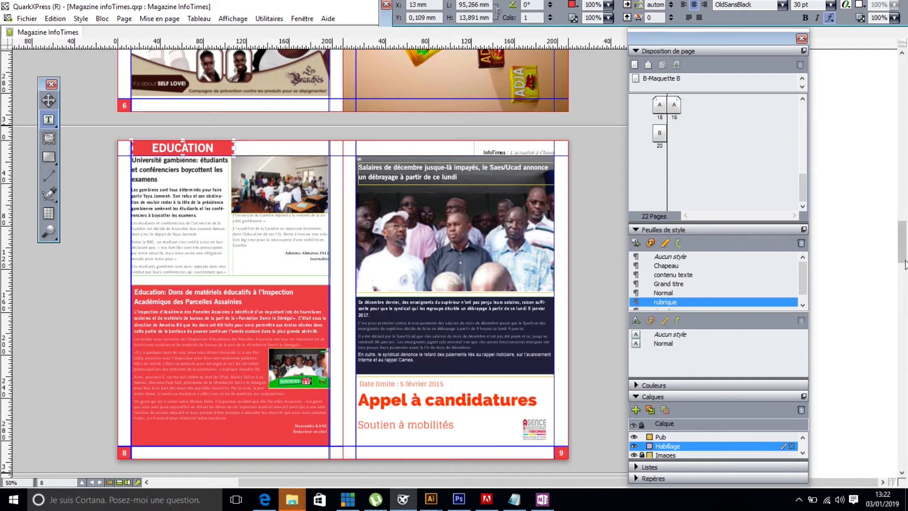
- Apply the rubrique paragraph style to the ECONOMIE heading on page 6
left_click_drag(905, 256, 903, 209)
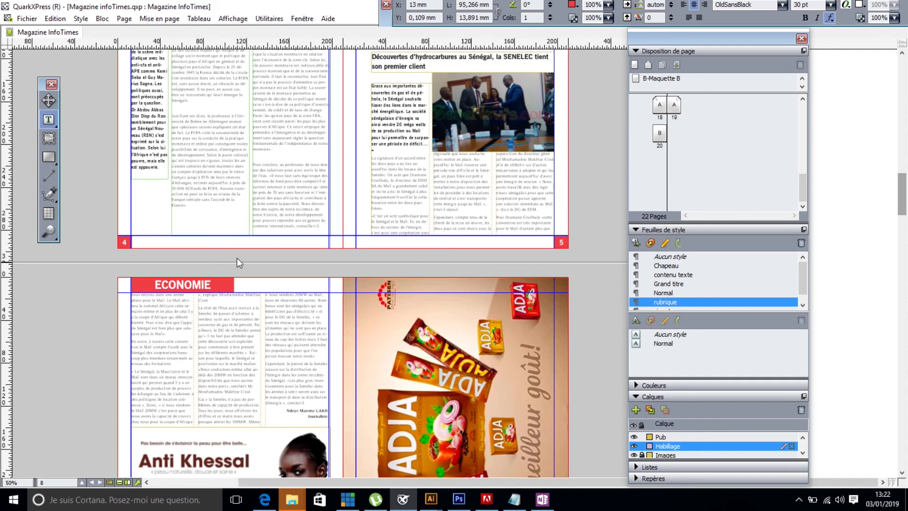
left_click(179, 285)
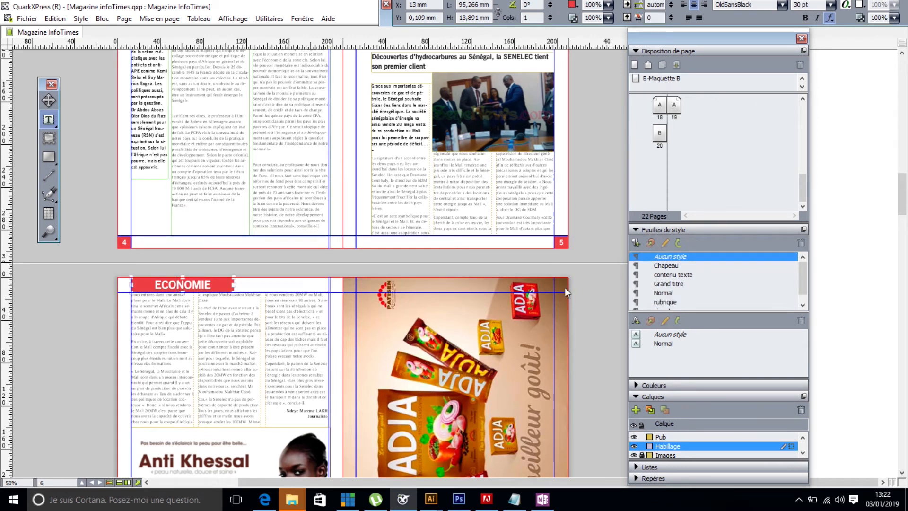
double_click(209, 284)
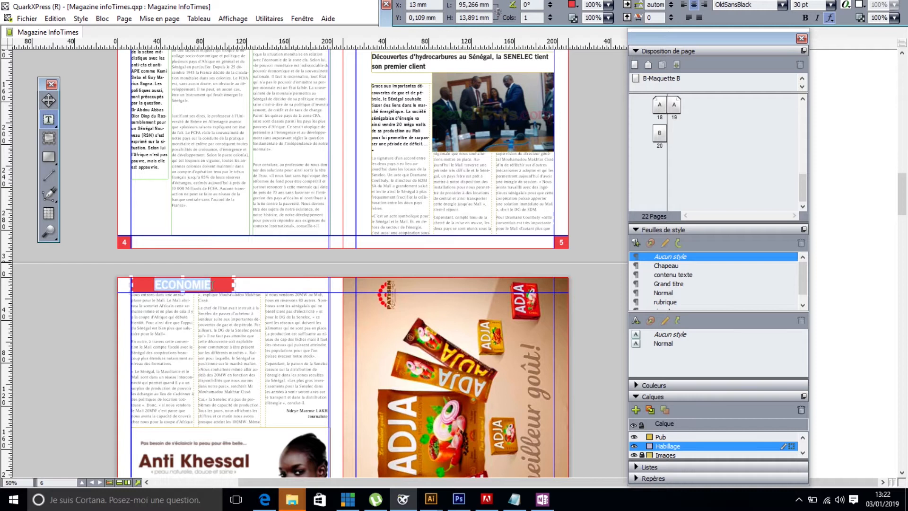
left_click(666, 302)
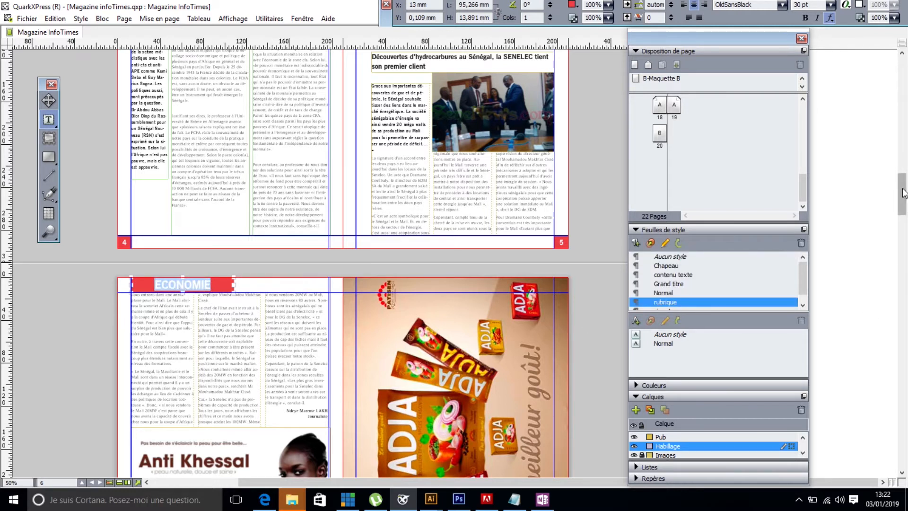
- Check which paragraph style the ECONOMIE heading on page 4 uses
left_click_drag(902, 194, 902, 164)
scroll(902, 165, "up", 5)
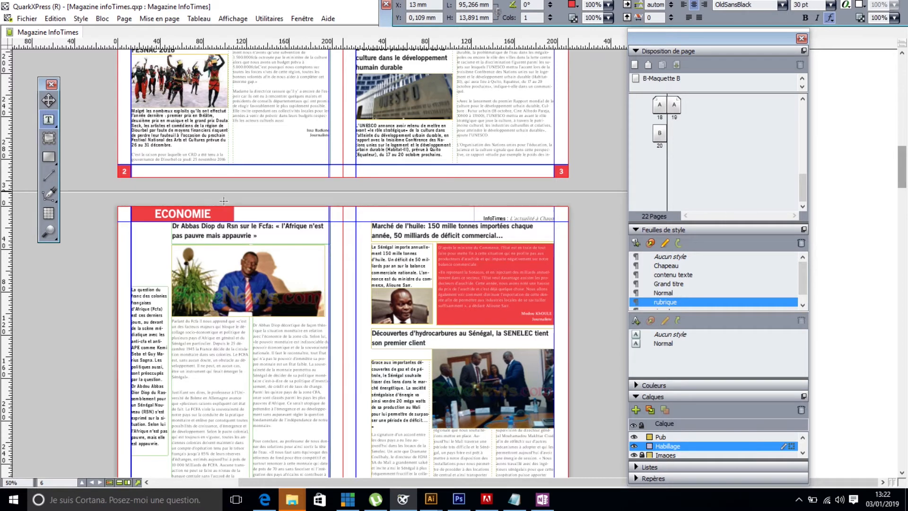
double_click(203, 216)
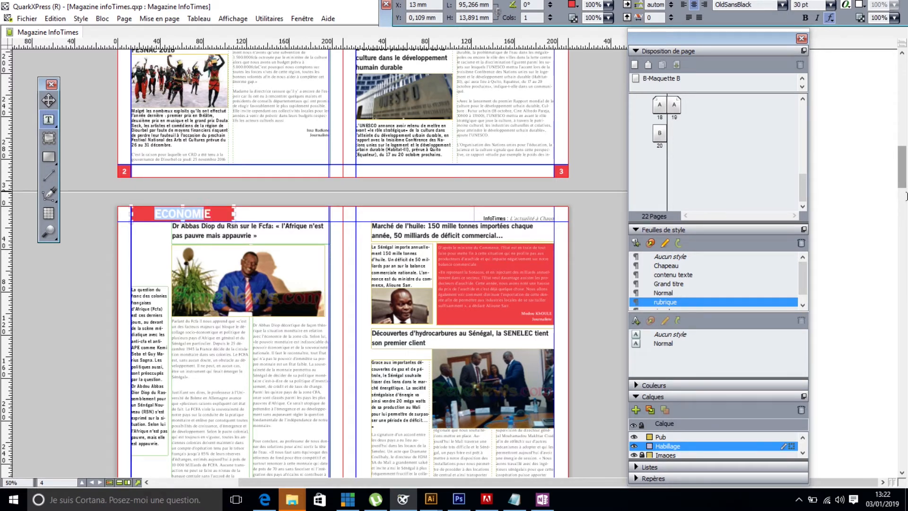
- Set the ECONOMIE heading on page 6 to the Aucun style paragraph style
left_click_drag(903, 191, 901, 198)
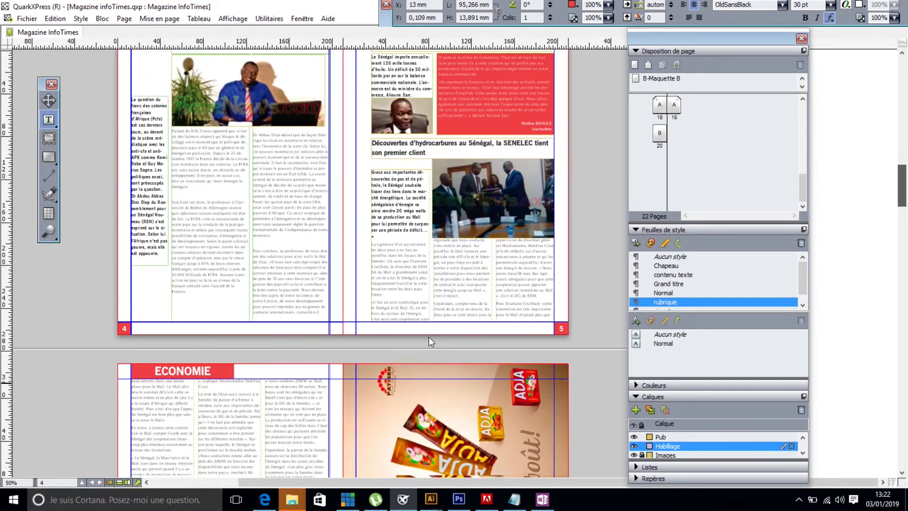
double_click(189, 373)
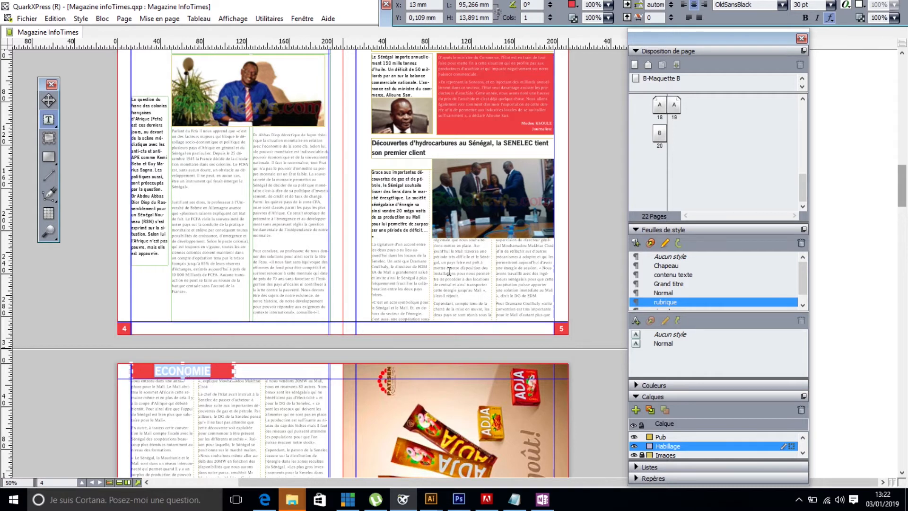
left_click(660, 256)
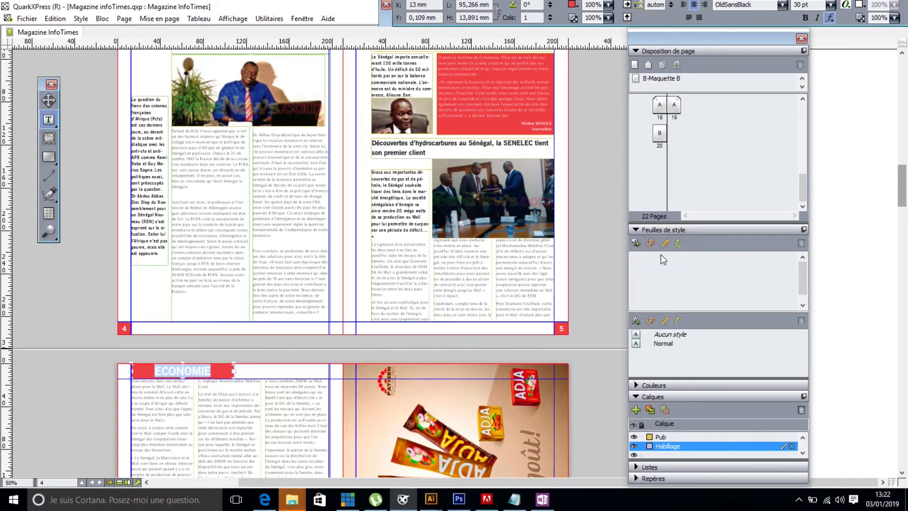
- Apply the rubrique paragraph style to the CULTURE heading on page 2
left_click_drag(901, 189, 903, 143)
left_click(166, 178)
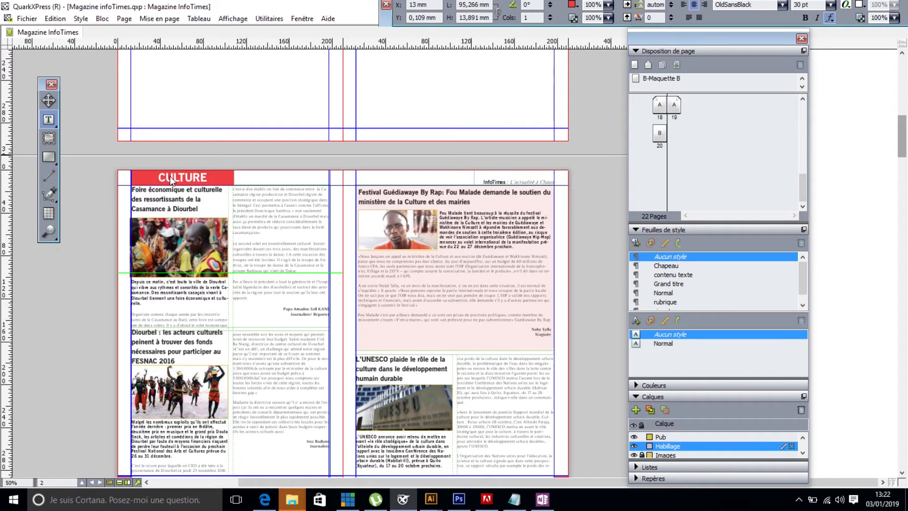
double_click(170, 177)
left_click(664, 302)
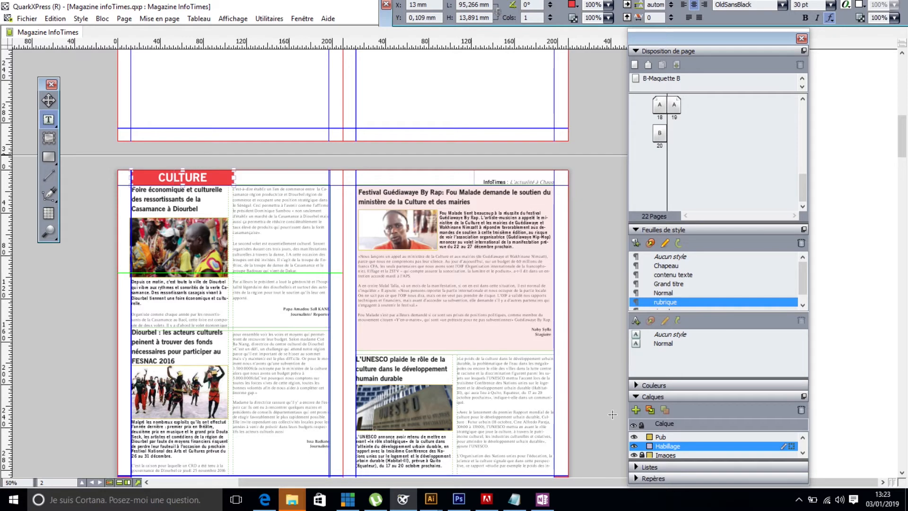
- Create a new list in the magazine and add the rubrique and Grand titre paragraph styles to it
left_click_drag(905, 154, 903, 123)
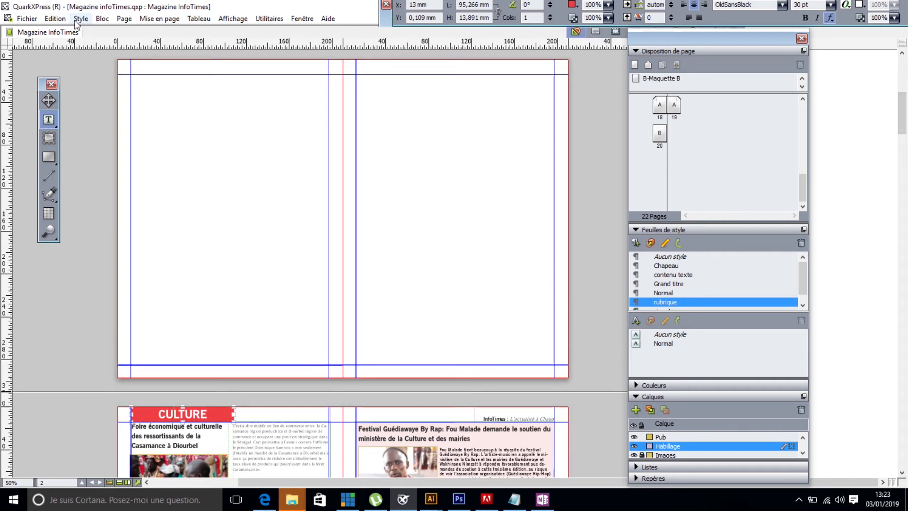
left_click(56, 19)
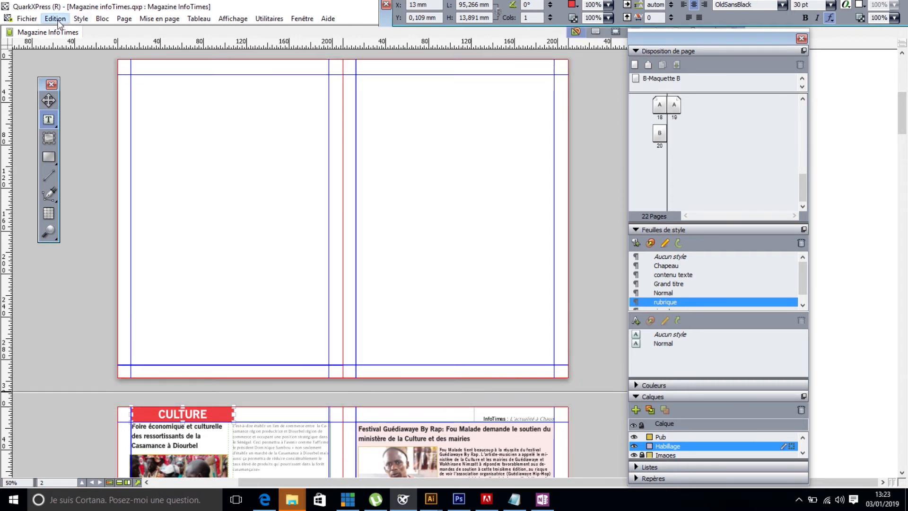
left_click(70, 255)
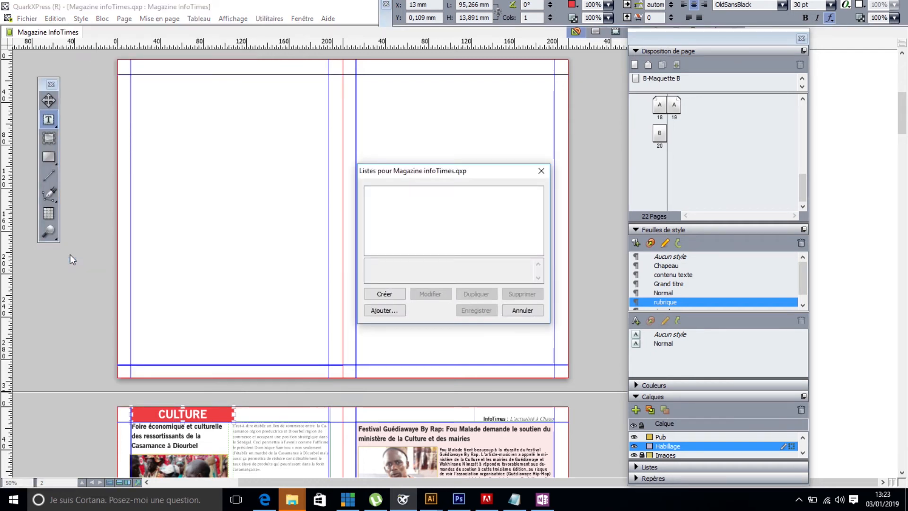
left_click(384, 295)
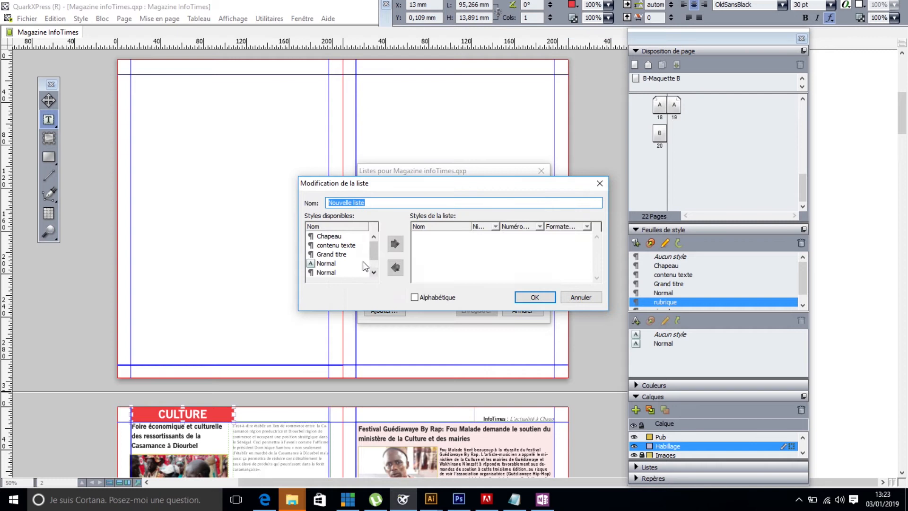
left_click(373, 273)
left_click(374, 273)
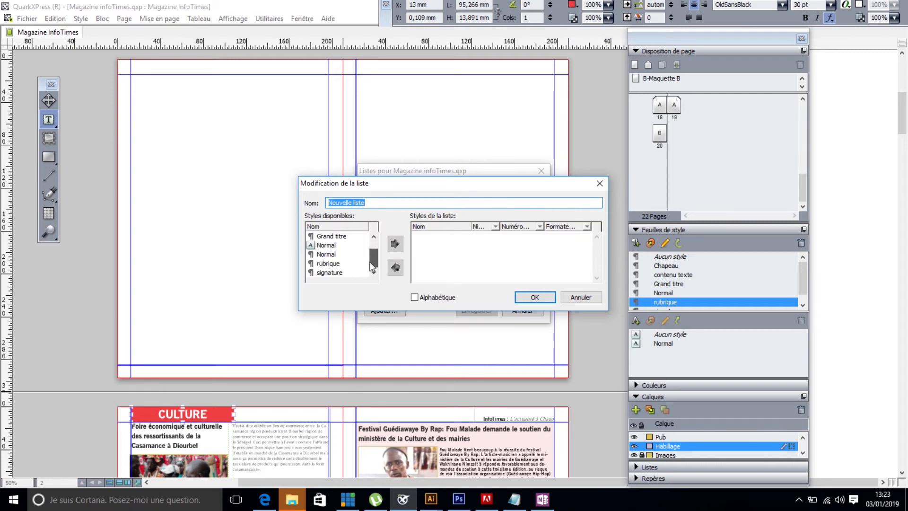
left_click(336, 263)
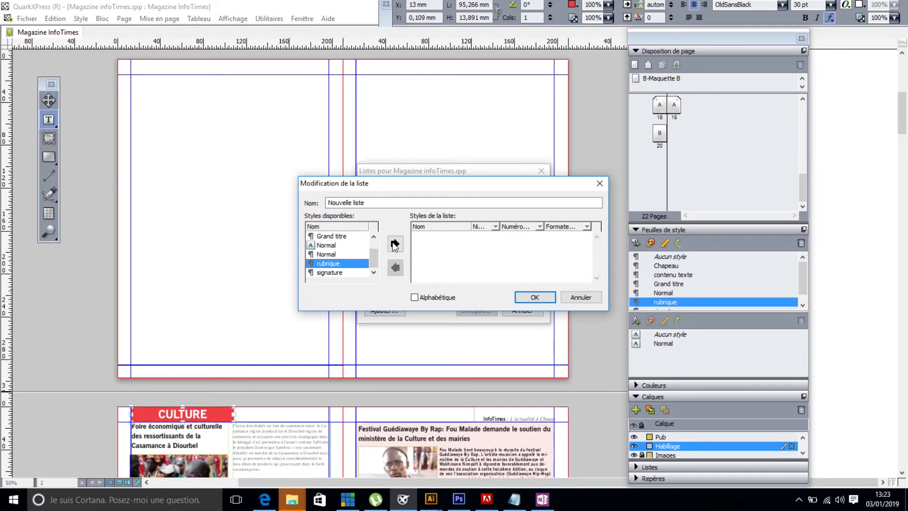
left_click(394, 244)
left_click(333, 247)
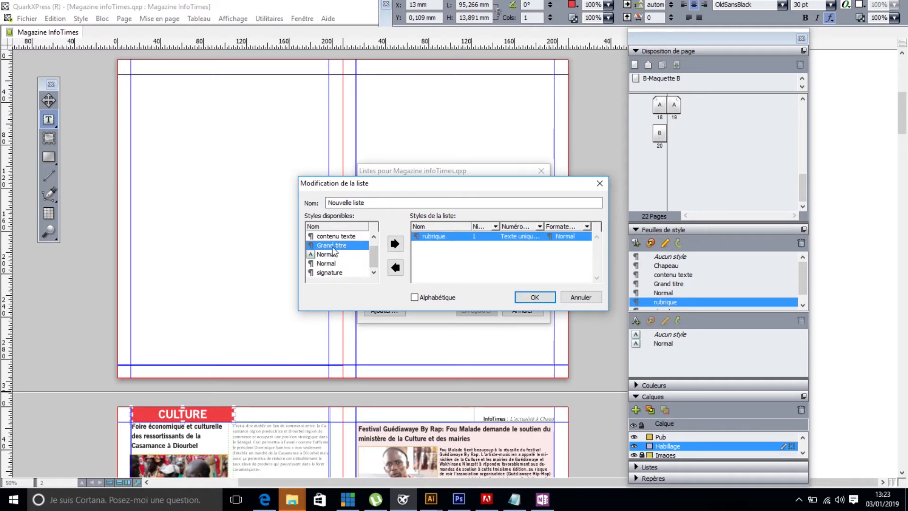
left_click(395, 244)
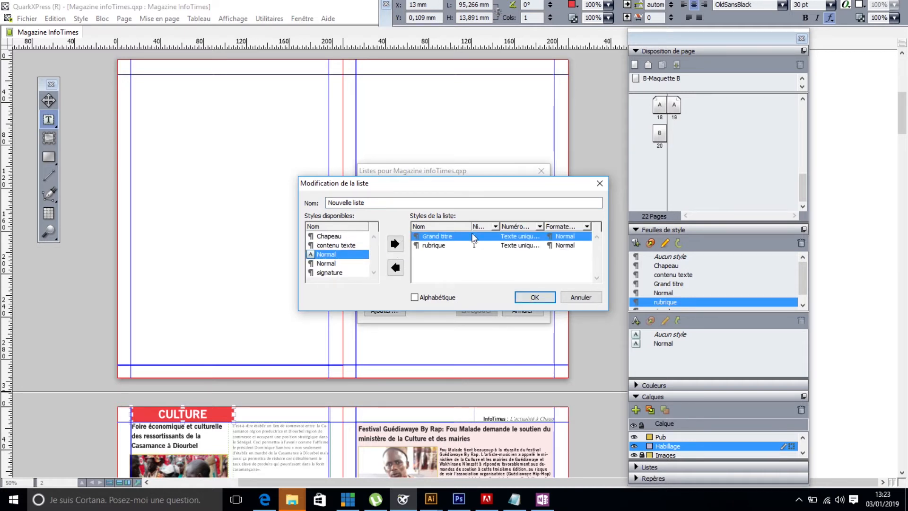
- Keep the list's rubrique entry as Texte uniquement and format it as Grand titre
left_click(435, 246)
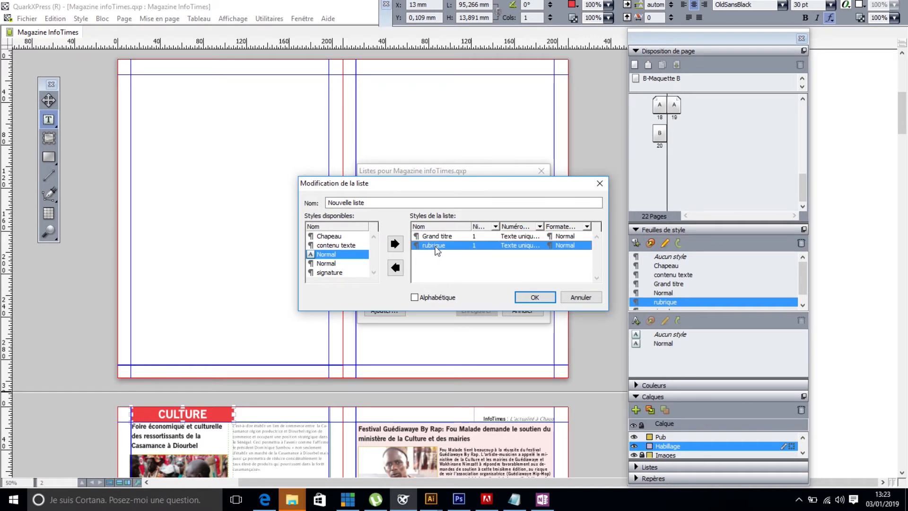
left_click(540, 226)
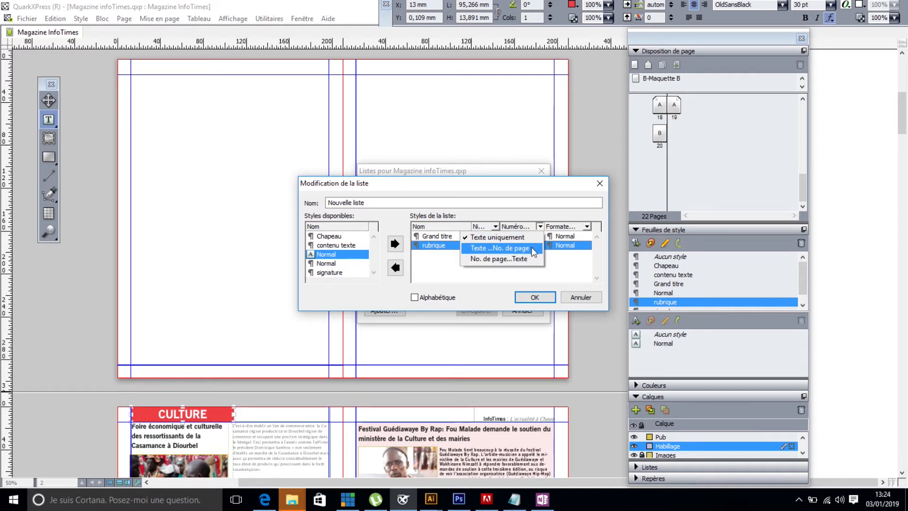
left_click(530, 240)
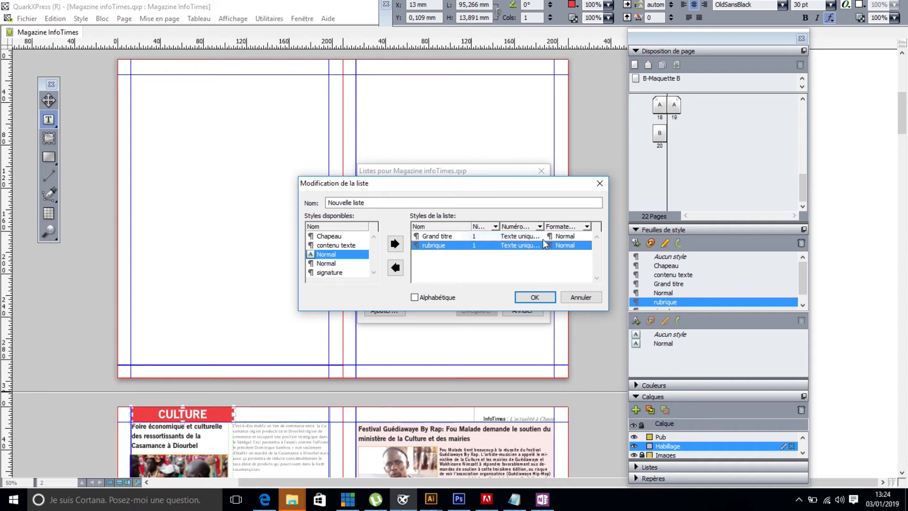
left_click(586, 227)
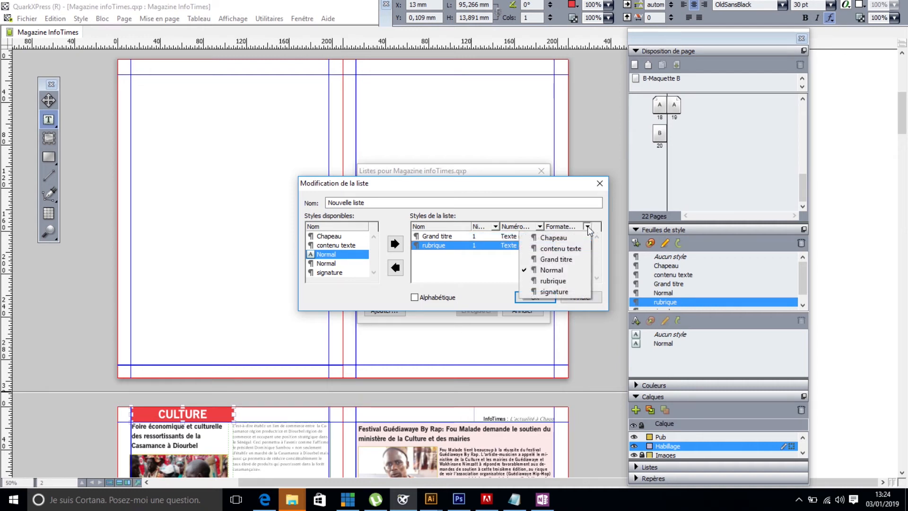
left_click(572, 258)
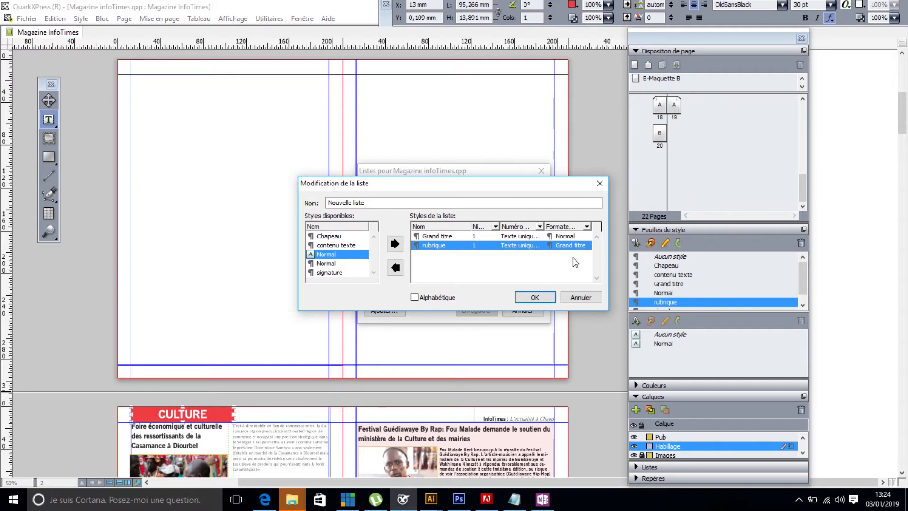
- Set the list's Grand titre entry to level 2 with Texte ...No. de page numbering, formatted as contenu texte, and confirm the list
left_click(443, 237)
left_click(495, 227)
left_click(478, 247)
left_click(539, 226)
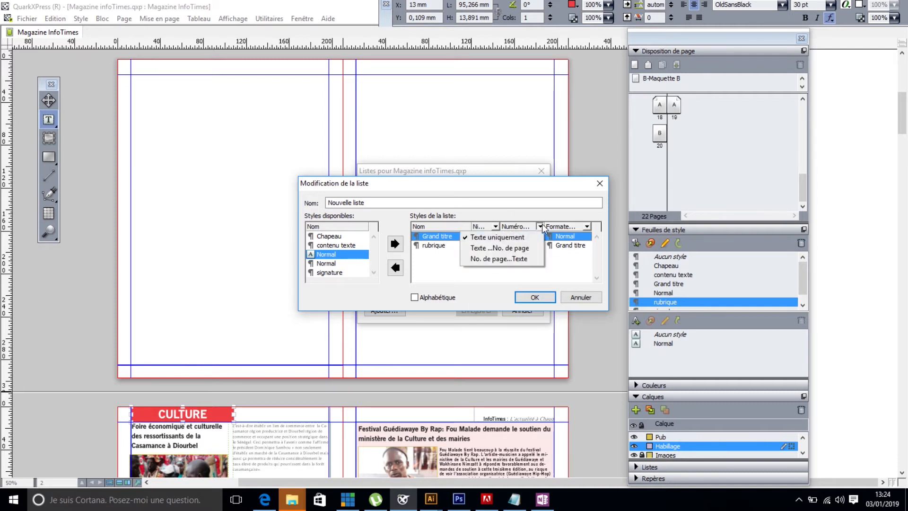
left_click(505, 248)
left_click(587, 226)
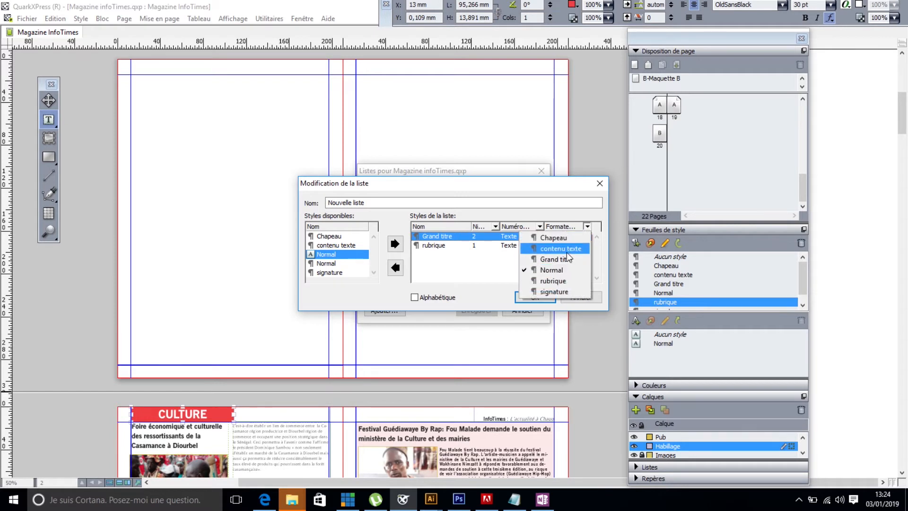
left_click(566, 252)
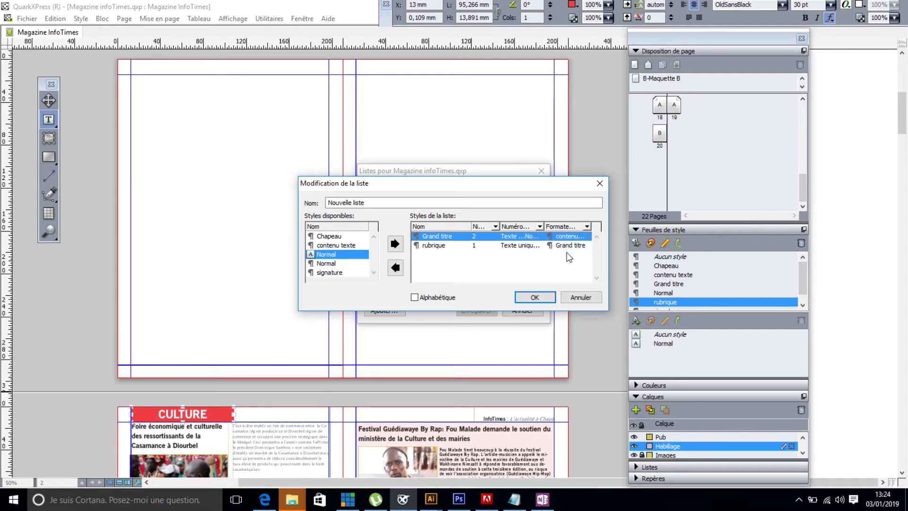
left_click(534, 298)
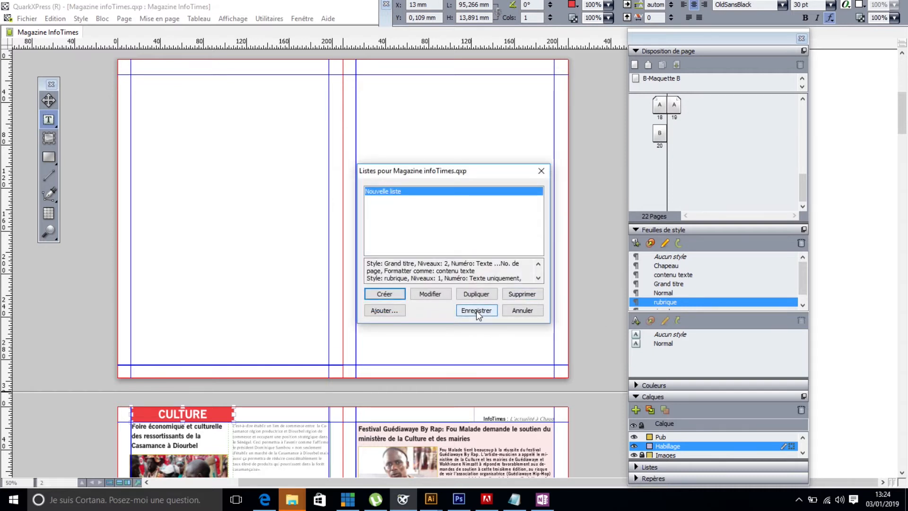
- Rename the new list as Sommaire and save the list changes
left_click(428, 295)
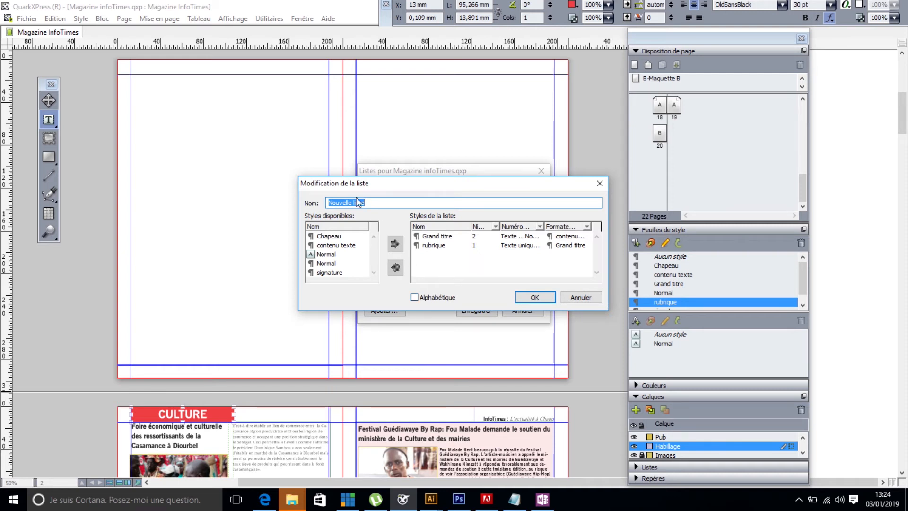
type("T")
type("Somm")
type("aire")
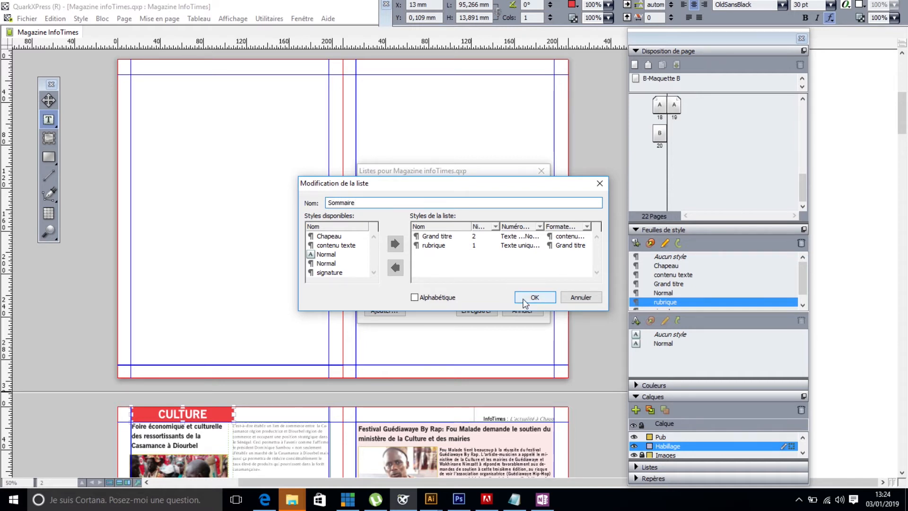
left_click(524, 299)
left_click(477, 312)
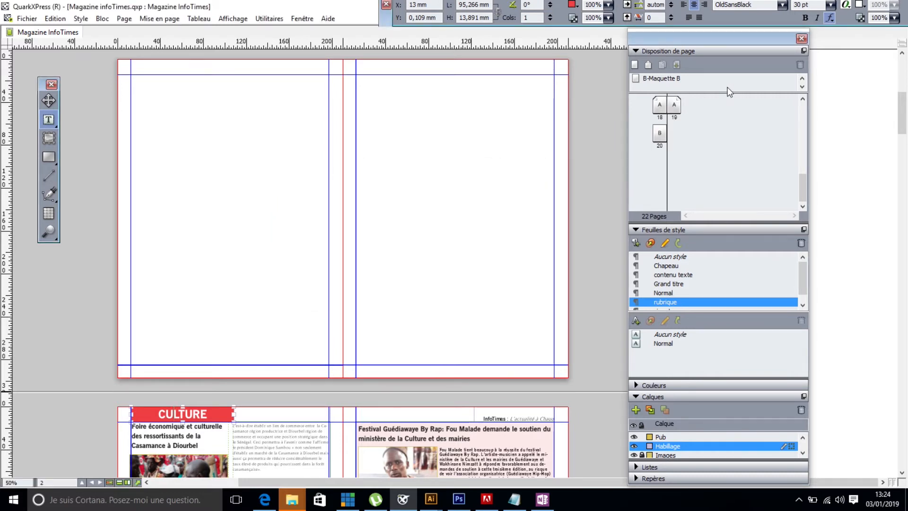
- Display the Sommaire list for the current layout and update it to collect the magazine's headings
left_click(636, 50)
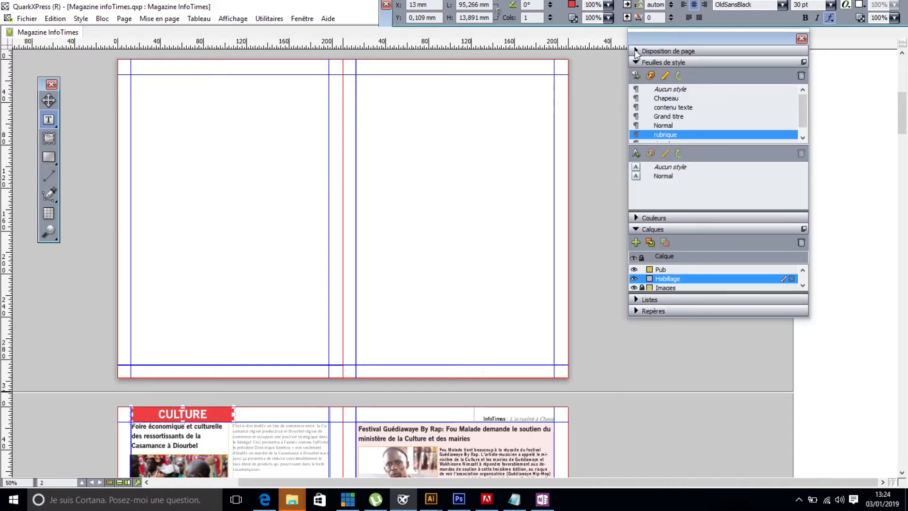
left_click(634, 301)
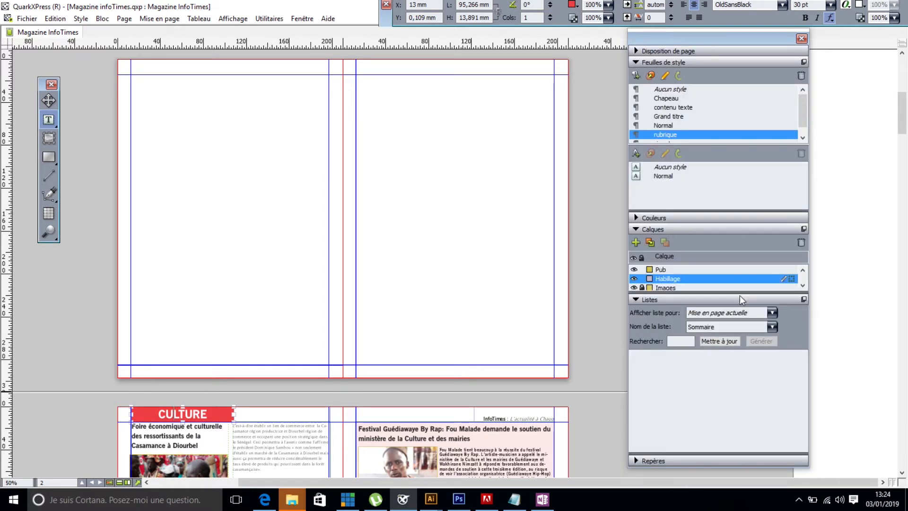
left_click(305, 18)
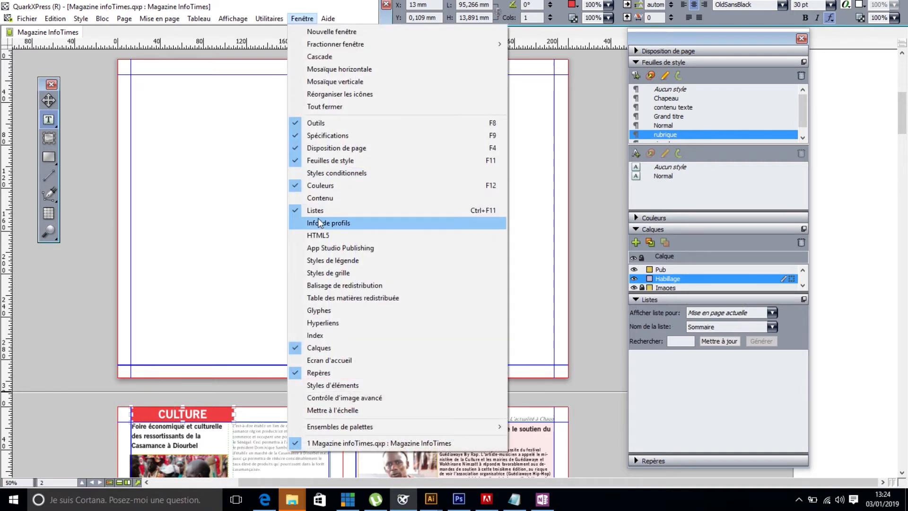
left_click(756, 351)
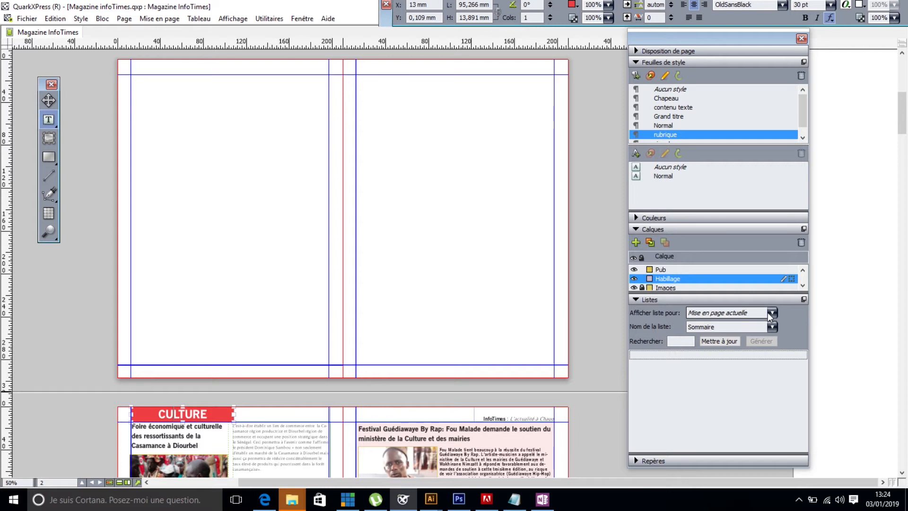
left_click(772, 313)
left_click(789, 331)
left_click(774, 327)
left_click(752, 335)
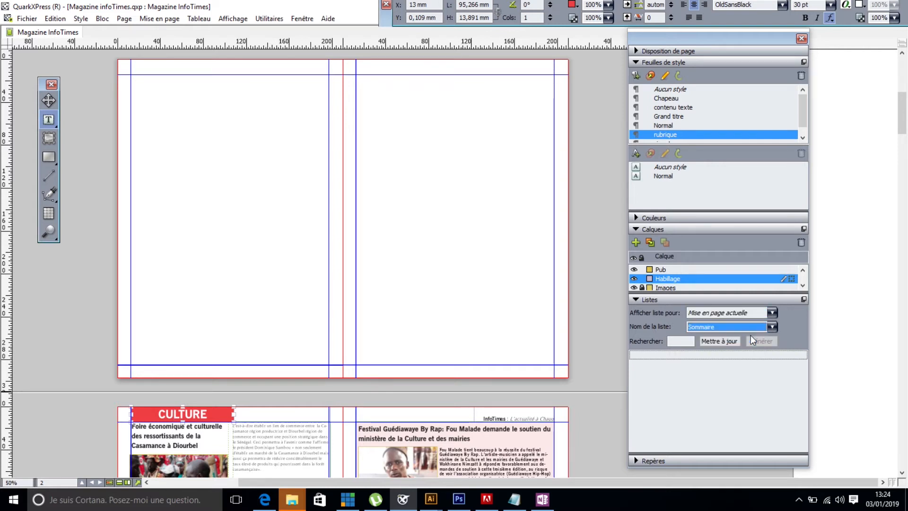
left_click(731, 342)
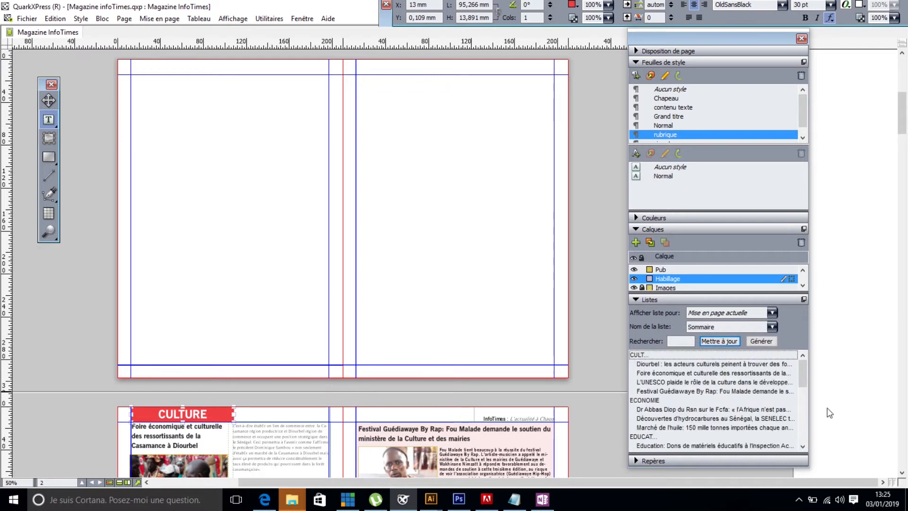
- Update the Sommaire list once more and look through its collected section headings and article titles
mouse_move(799, 380)
left_mouse_down()
mouse_move(802, 444)
mouse_move(792, 373)
left_mouse_up()
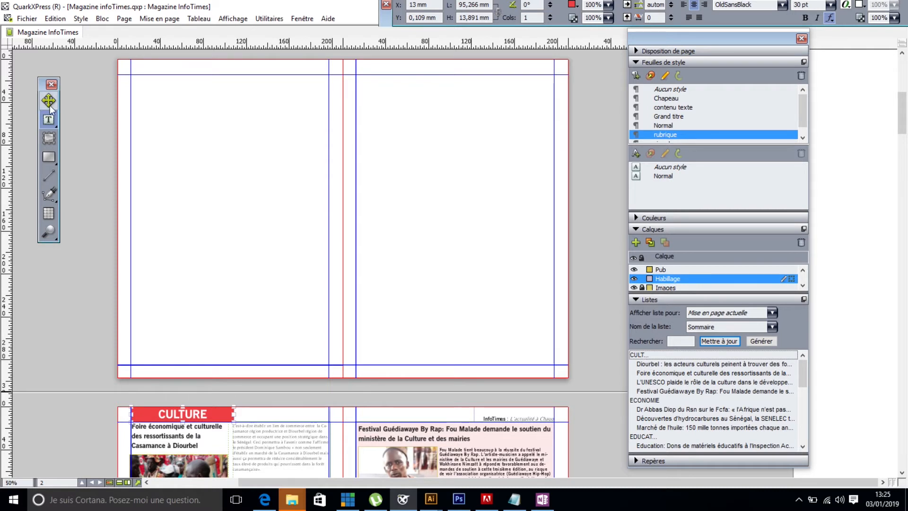
left_click_drag(158, 415, 345, 414)
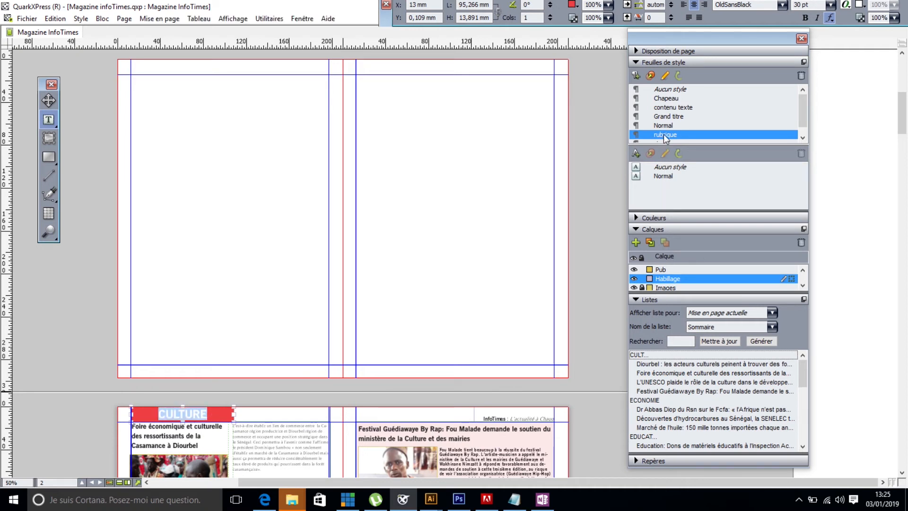
left_click(720, 341)
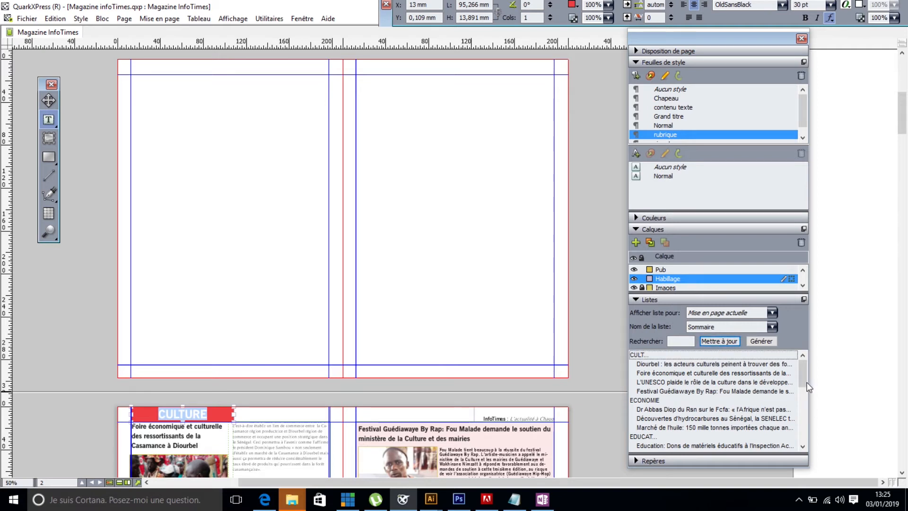
left_click_drag(806, 383, 807, 449)
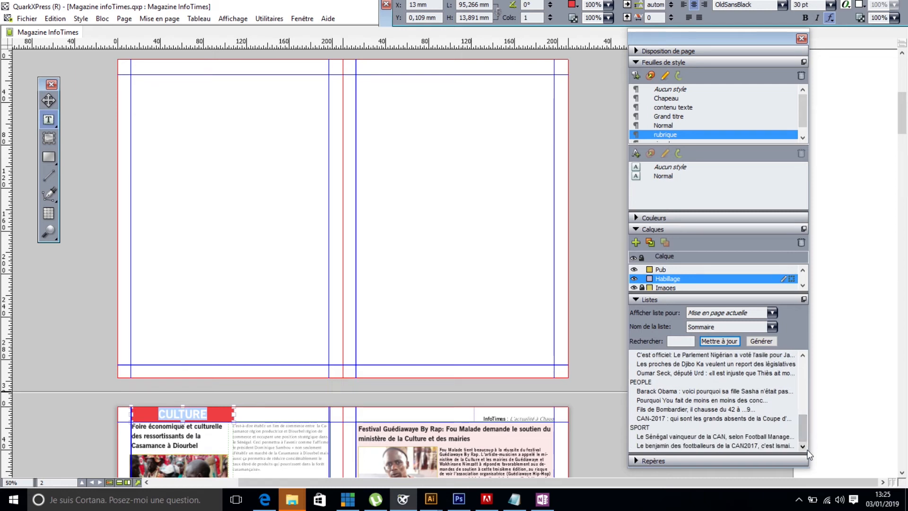
- Draw a 185 x 271 mm text box within the margins of the blank right-hand page and generate the Sommaire list in it
left_click(46, 122)
left_click_drag(356, 74, 553, 365)
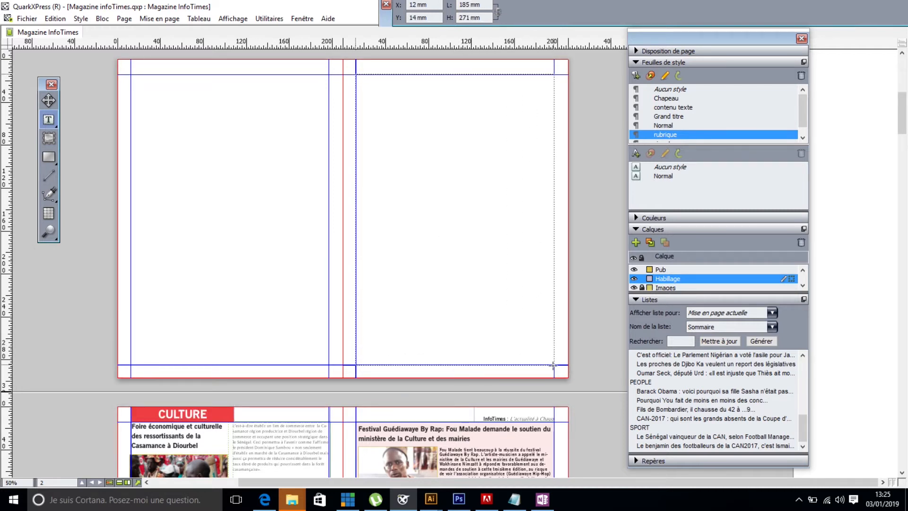
left_click(761, 341)
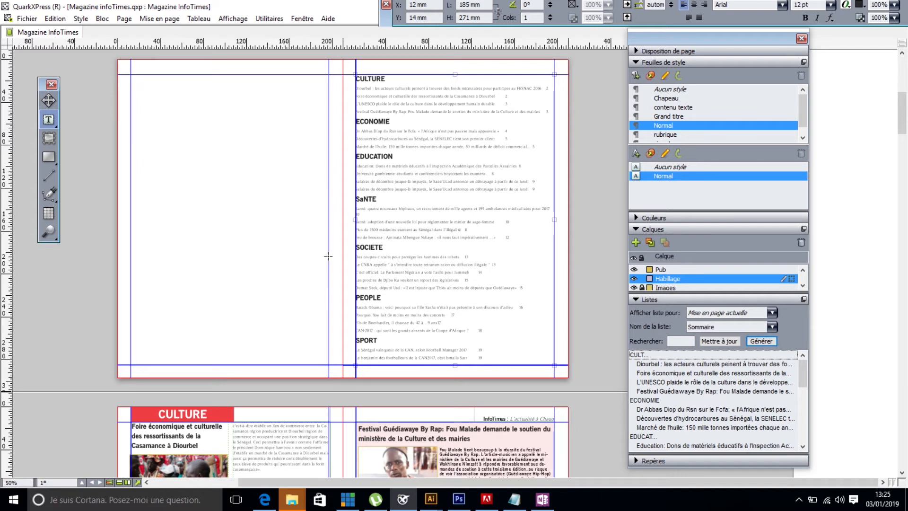
- Display the layout at actual size and examine the generated summary's headings, article titles and page numbers
left_click(315, 79)
left_click(232, 18)
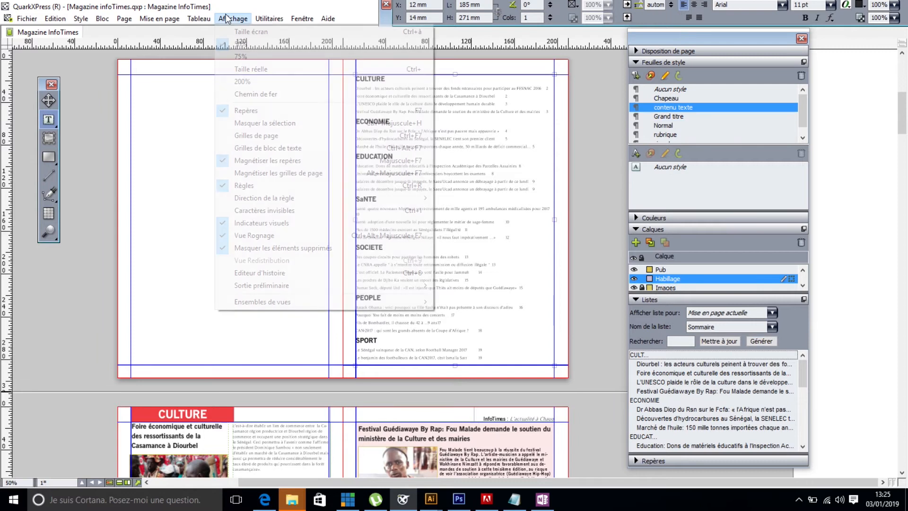
left_click(252, 71)
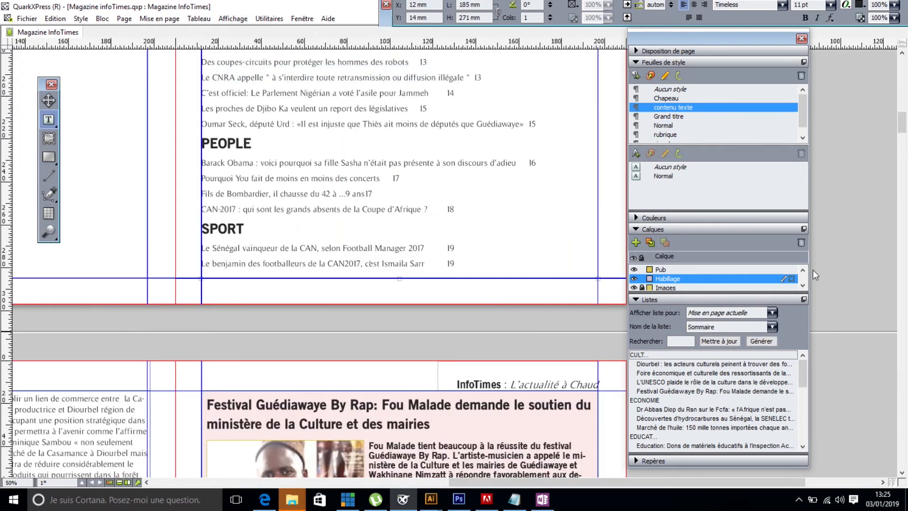
left_click_drag(902, 131, 903, 121)
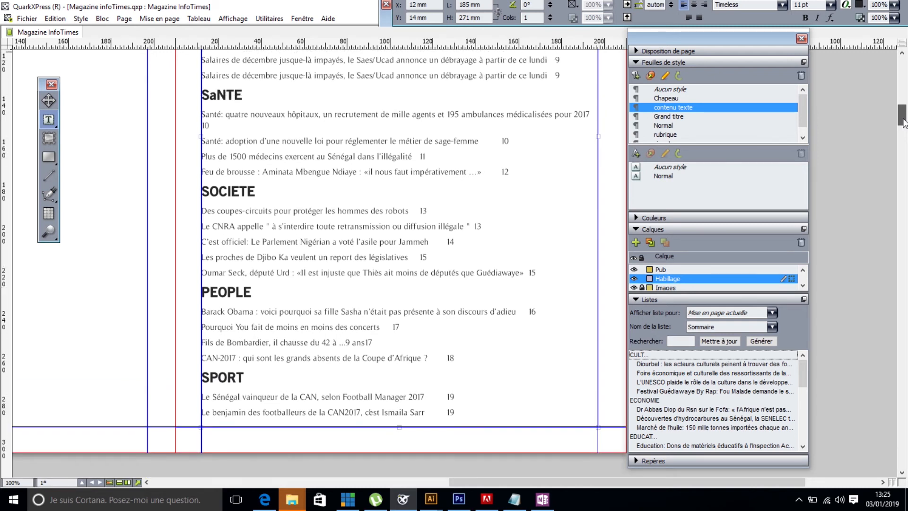
- Remove the "Santé:" prefix from the first entry under SaNTE and begin the title with a capital "Quatre"
left_click_drag(226, 116, 207, 117)
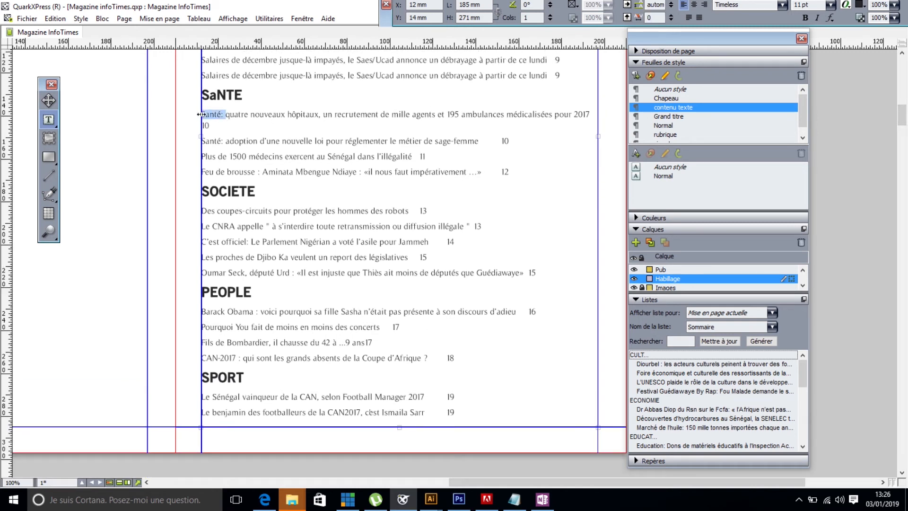
key("BackSpace")
key("Delete")
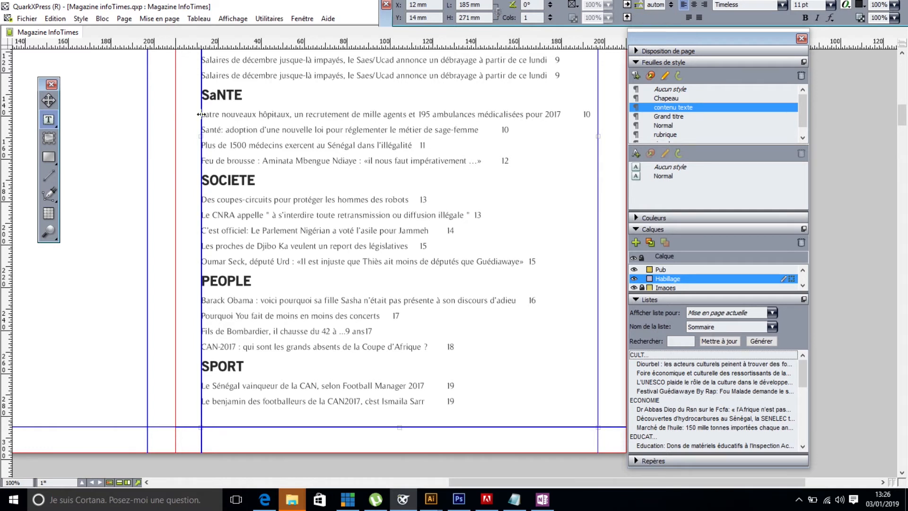
type("Q")
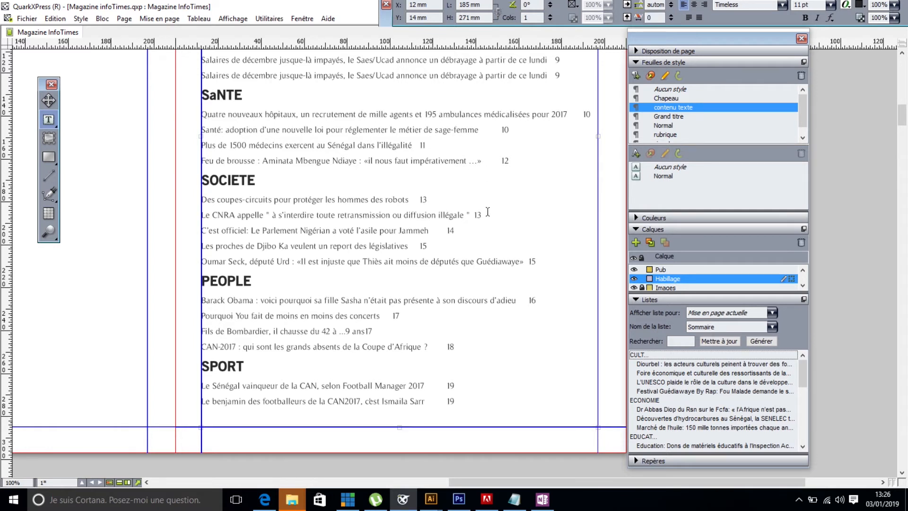
- Give all the summary text a right-aligned tab stop at about 181 mm with a dot as the fill character
key("ctrl+a")
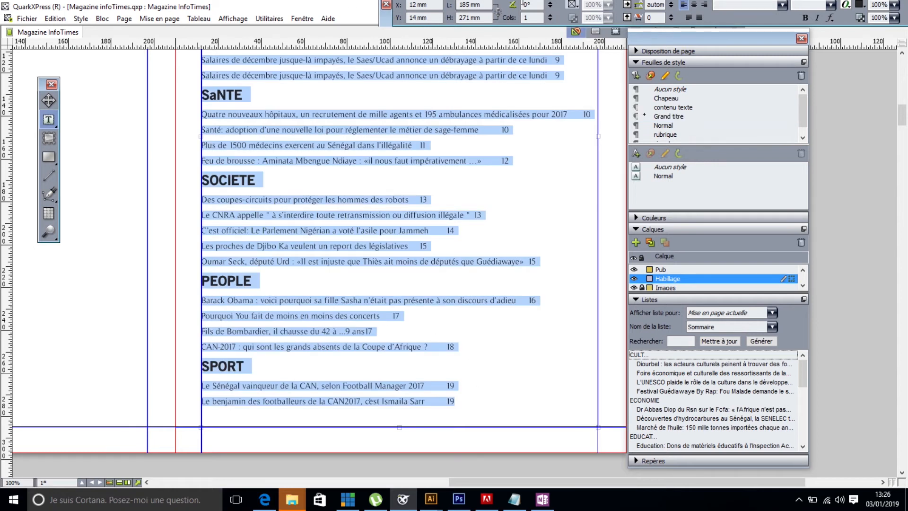
left_click_drag(384, 21, 3, 333)
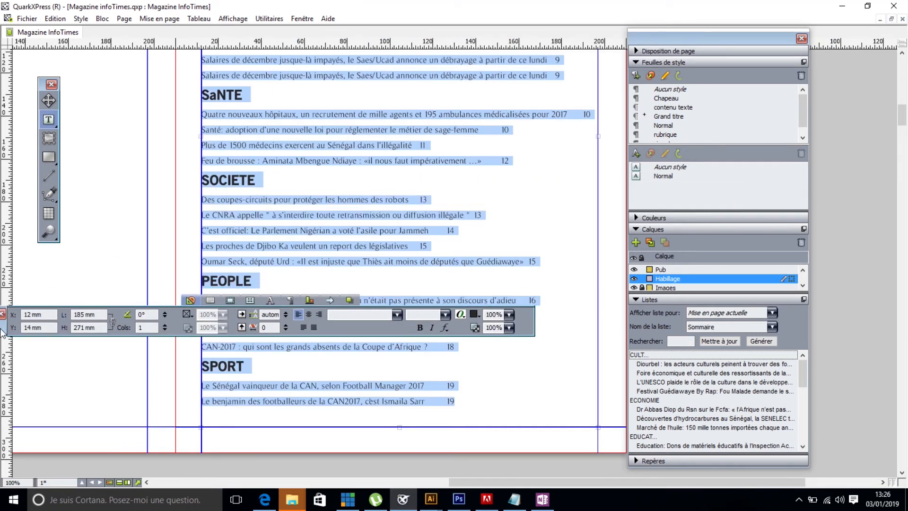
left_click(332, 302)
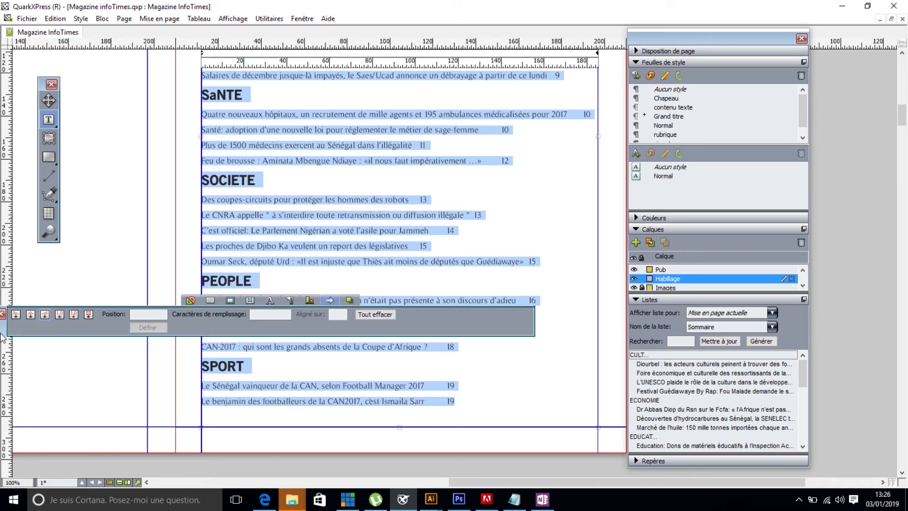
left_click_drag(4, 337, 3, 82)
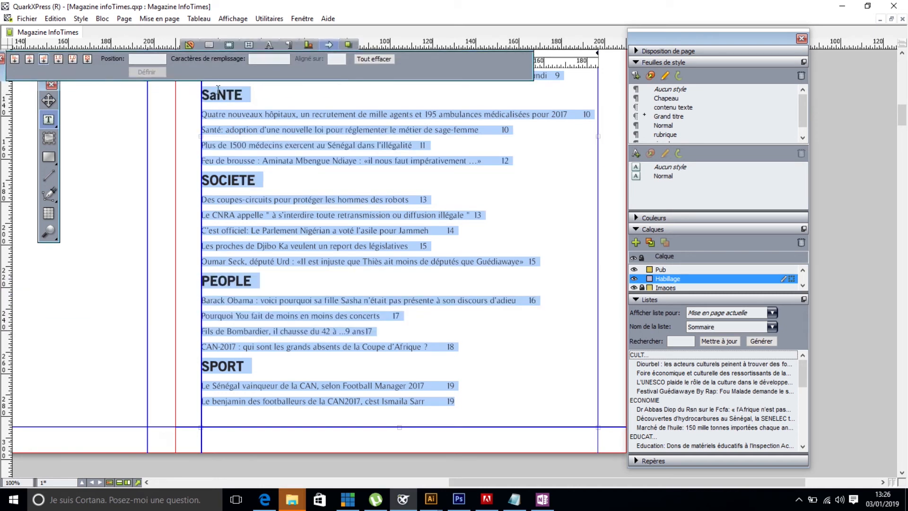
left_click(269, 57)
left_click_drag(3, 76, 126, 342)
left_click(132, 333)
left_click_drag(406, 64, 590, 221)
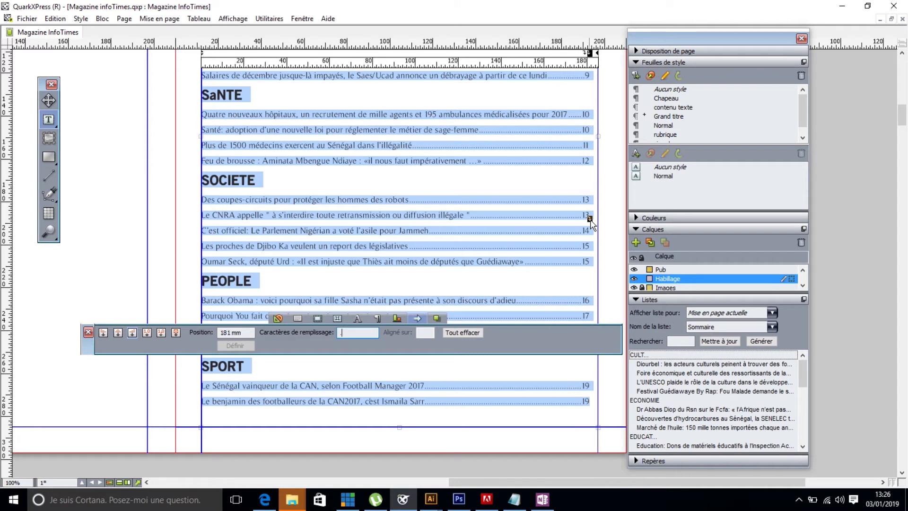
left_click_drag(590, 221, 590, 221)
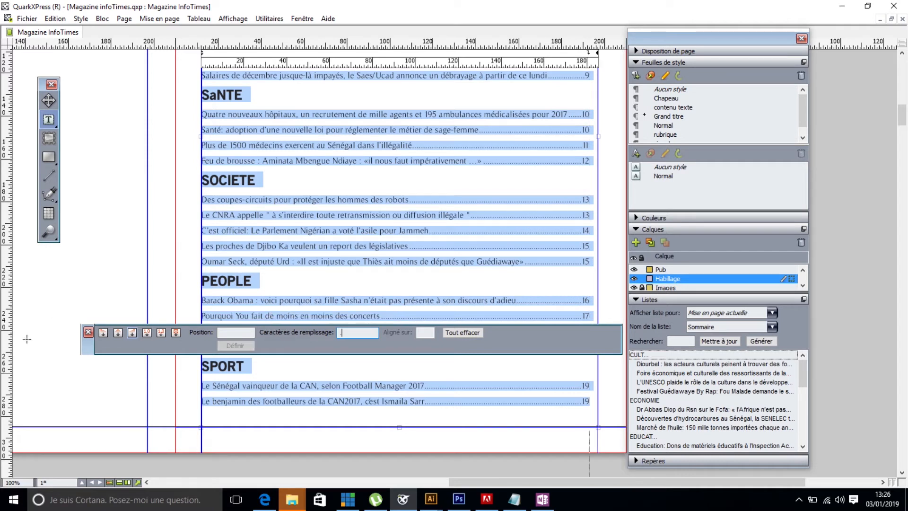
double_click(92, 344)
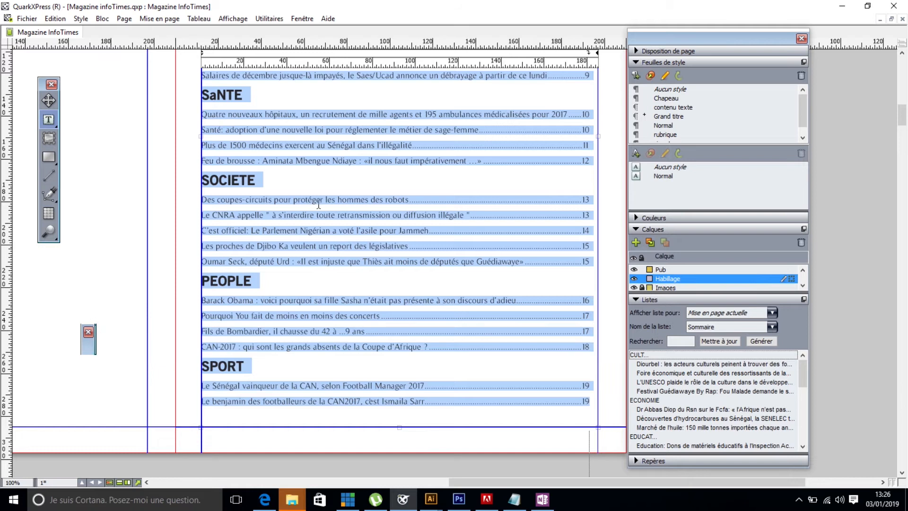
left_click(459, 222)
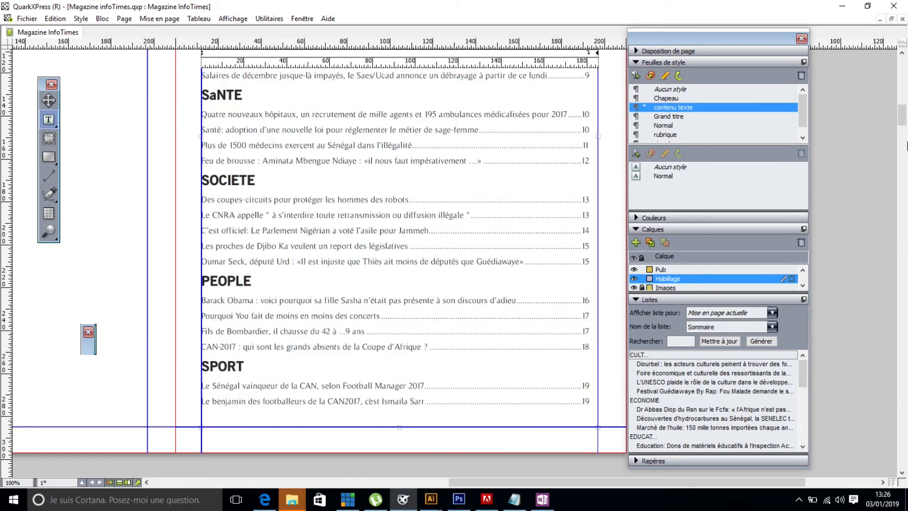
- Draw a text box about 84 x 13 mm above the CULTURE heading and enter the title SOMMAIRE in it
left_click_drag(904, 123, 905, 109)
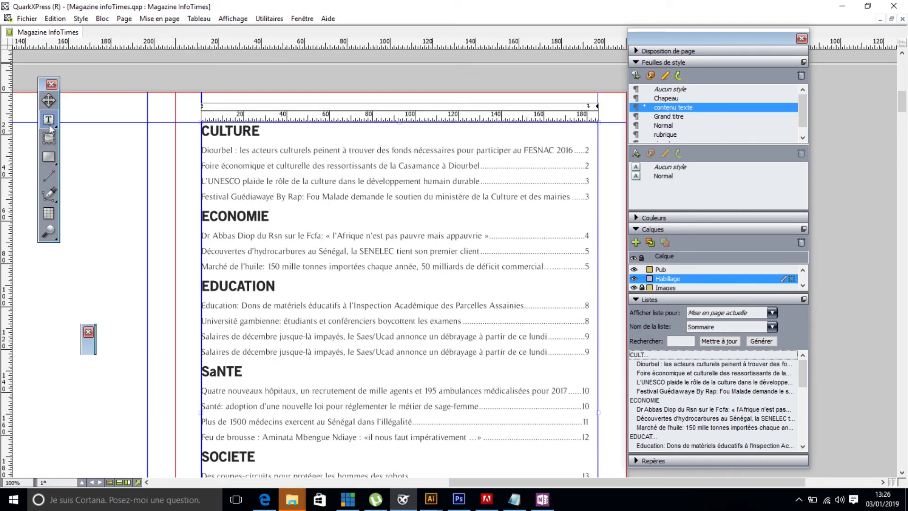
left_click_drag(201, 94, 381, 121)
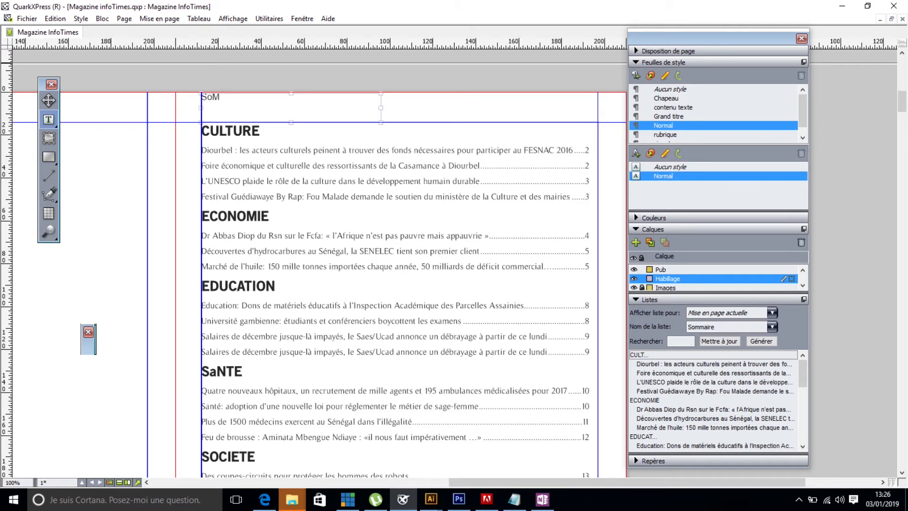
key("BackSpace")
key("BackSpace")
key("BackSpace")
key("BackSpace")
key("BackSpace")
type("SOMMAIRE")
key("BackSpace")
key("ctrl+a")
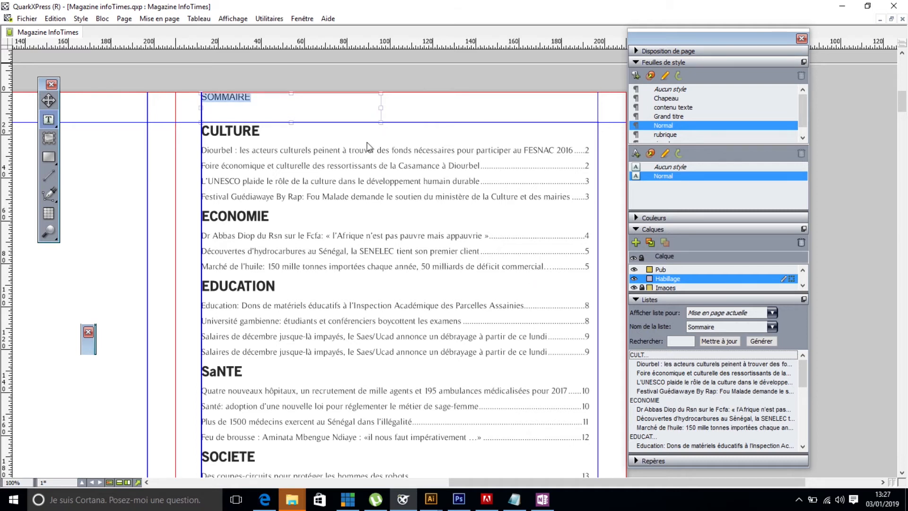
- Set the font of the SOMMAIRE title to OldSansBlack
left_click(89, 350)
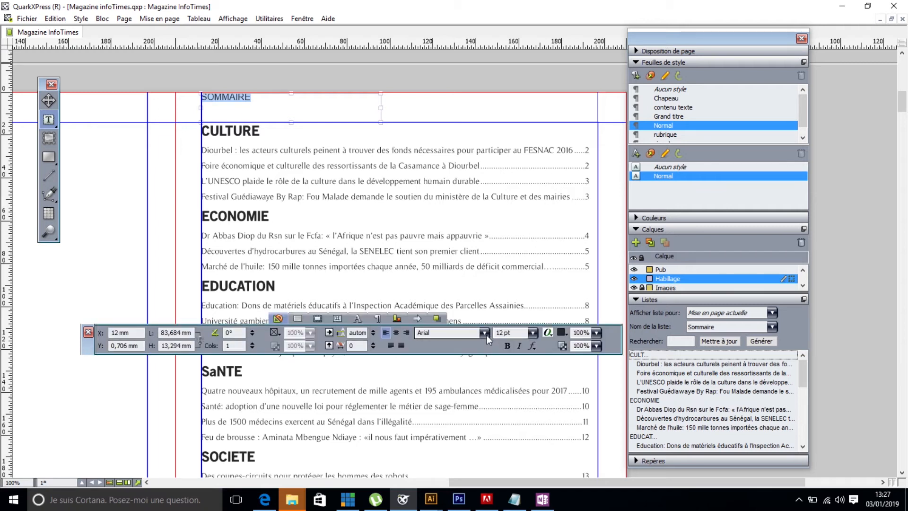
double_click(457, 334)
type("OldSansBlack")
key("Return")
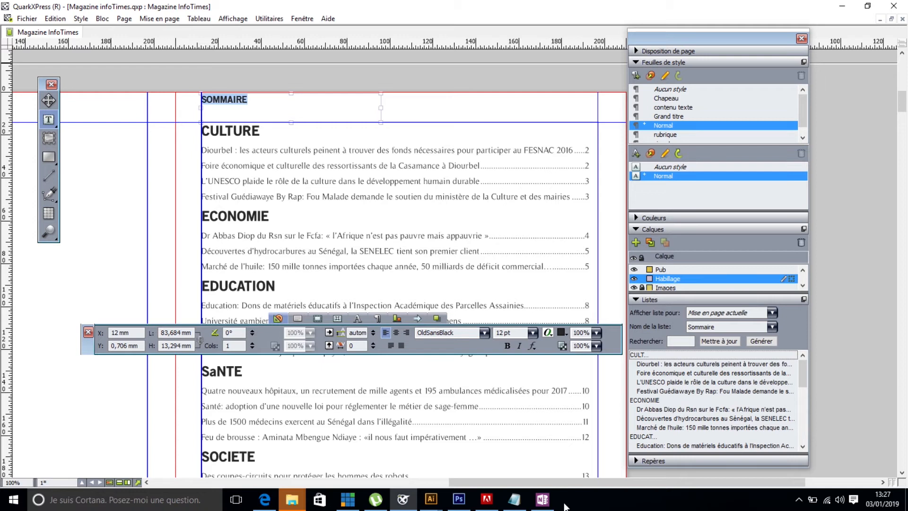
- Set the SOMMAIRE title's size to 30 pt and centre it horizontally in its box
left_click(535, 334)
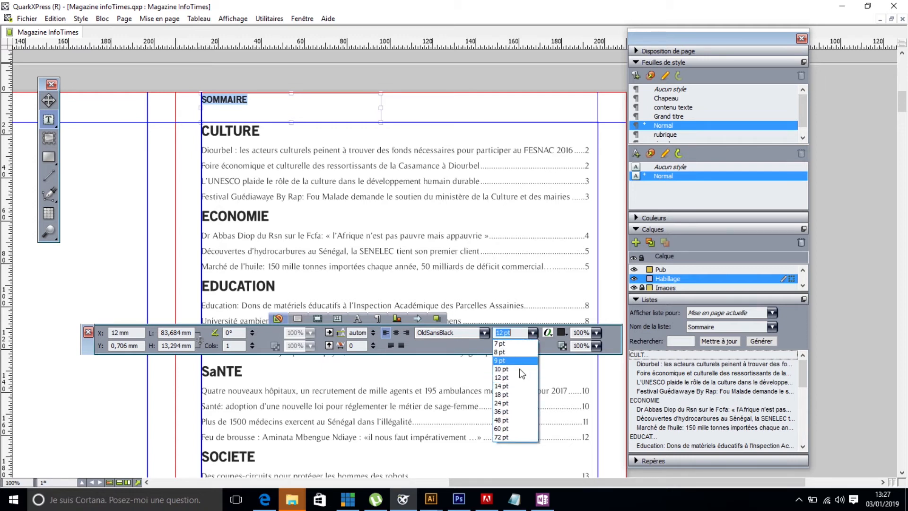
left_click(505, 412)
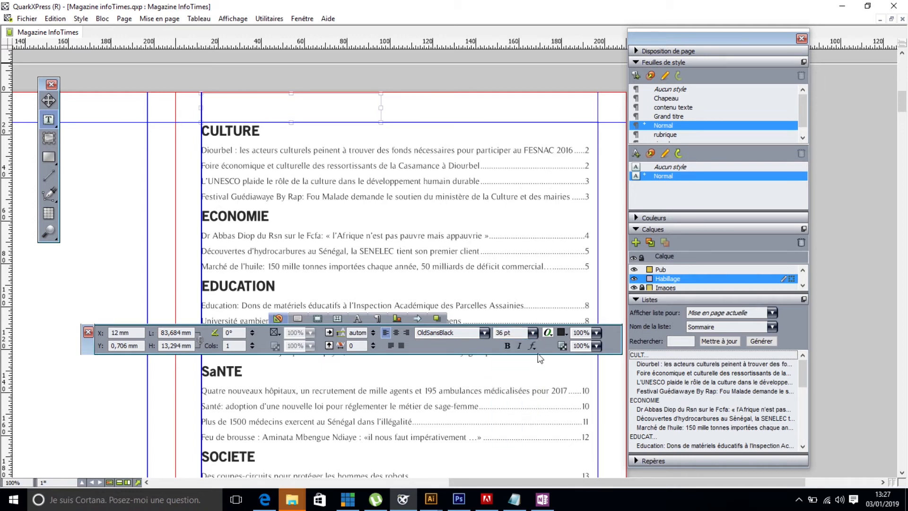
left_click(532, 332)
left_click(498, 401)
left_click(509, 333)
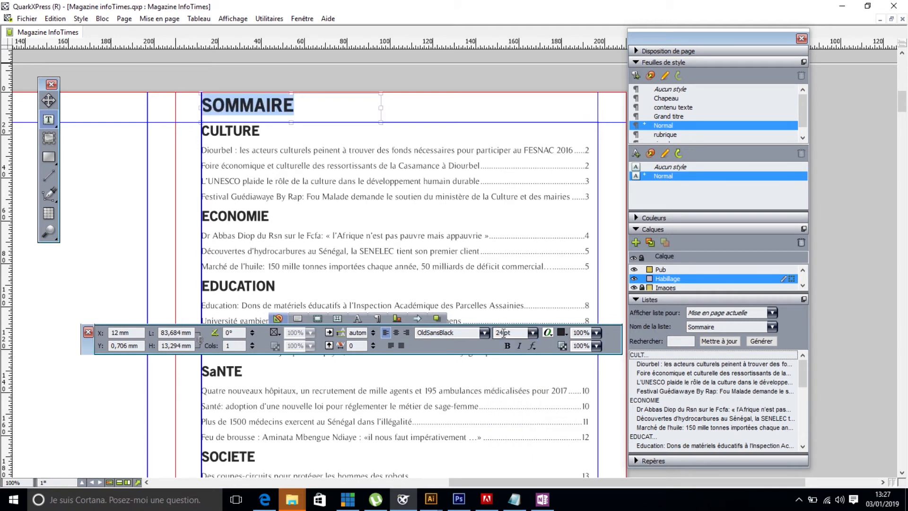
type("30")
key("Return")
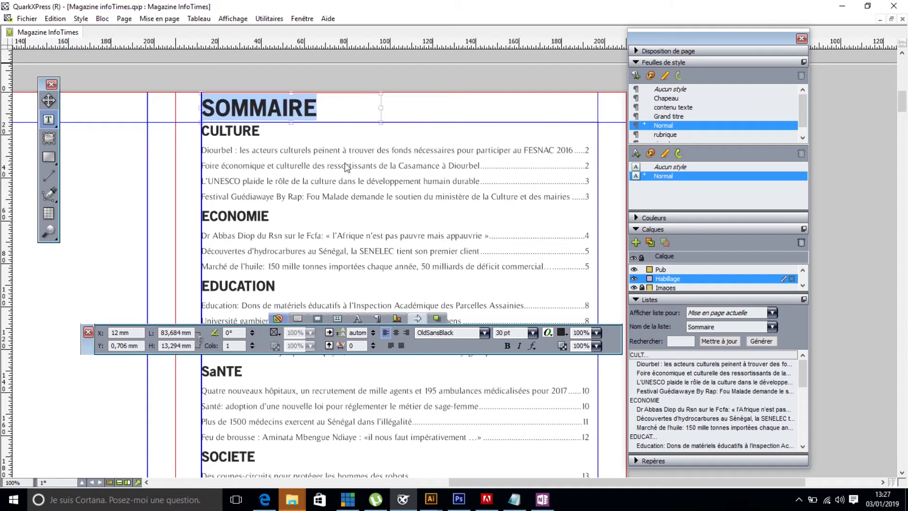
left_click(396, 333)
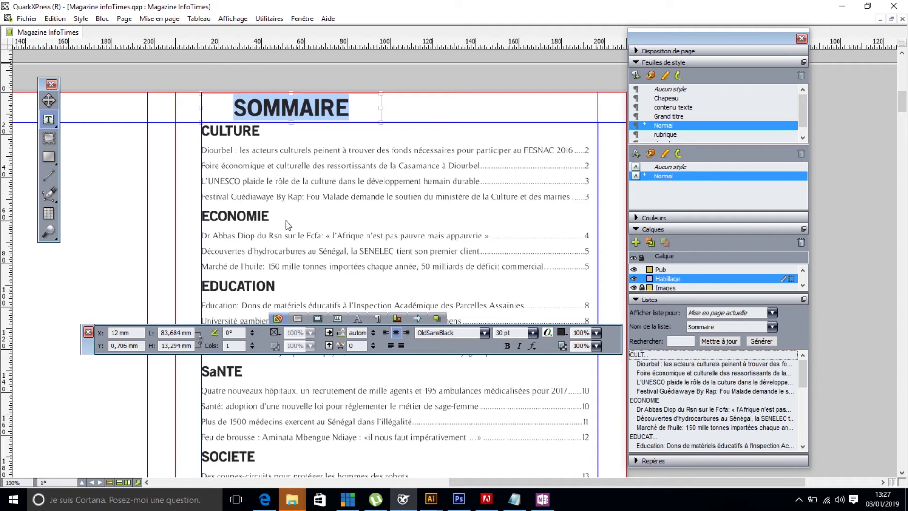
- Fill the title box with Rouge and set the SOMMAIRE text colour to Blanc
left_click(274, 332)
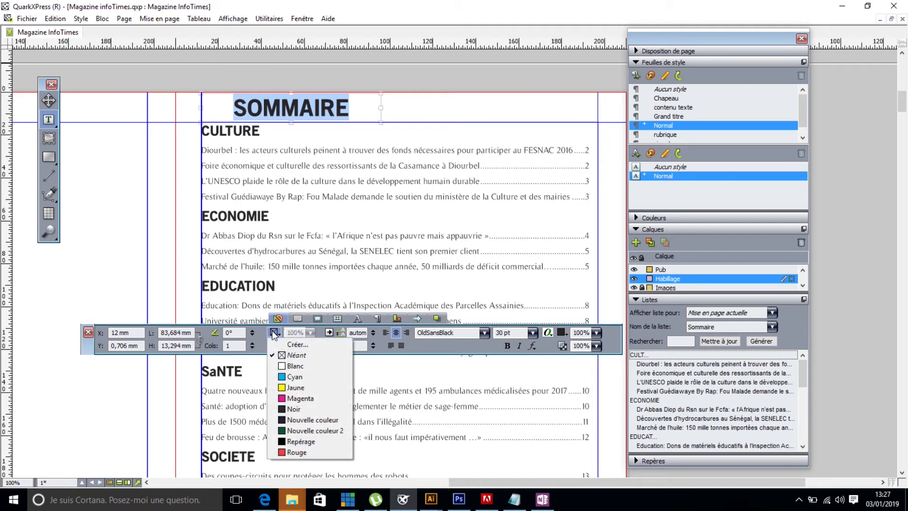
left_click(295, 452)
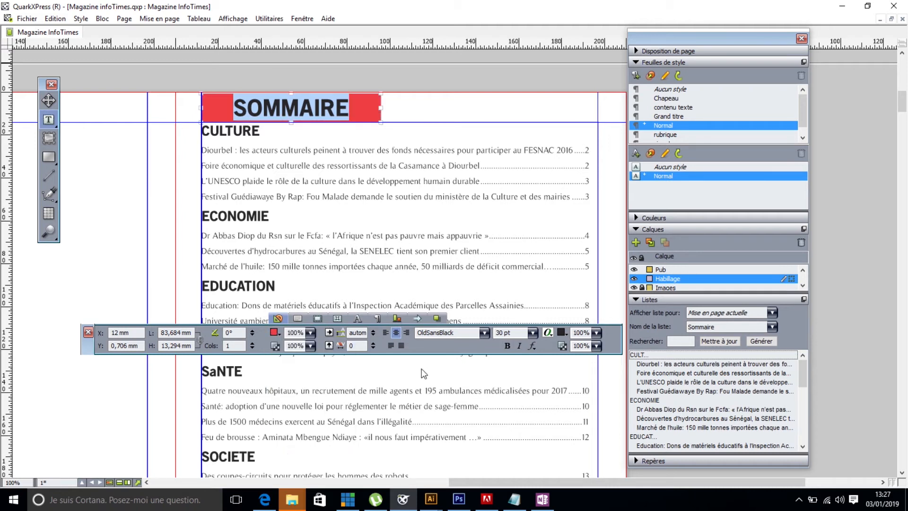
left_click(563, 332)
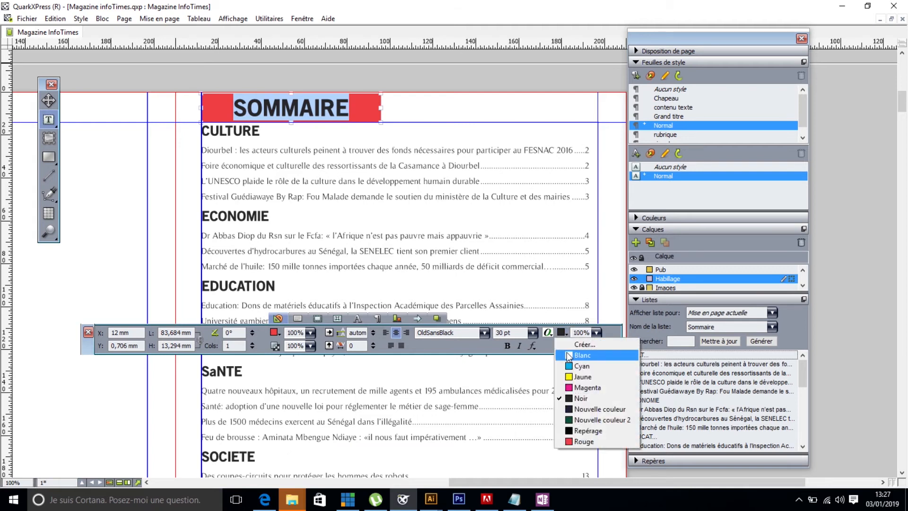
left_click(569, 355)
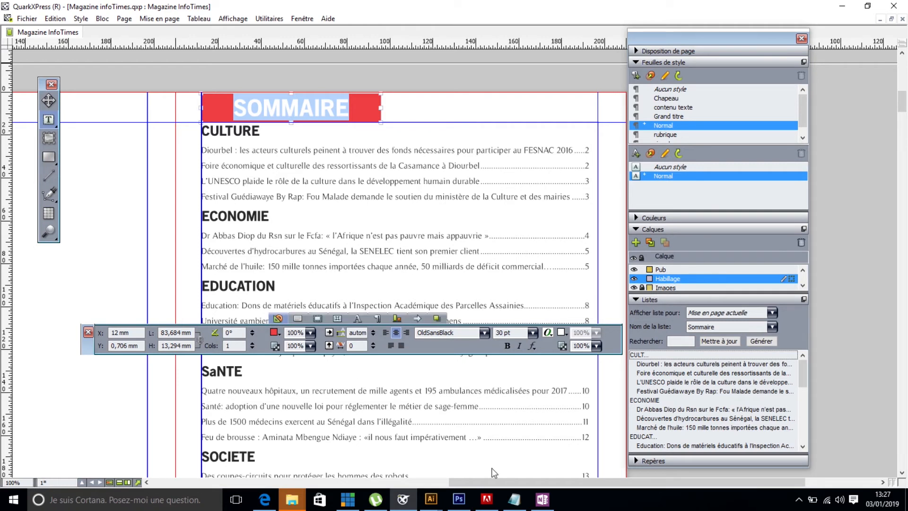
- Examine the formatted summary down to the SPORT section and the blank page beside it, clearing the palettes out of the way
left_click_drag(472, 482, 413, 483)
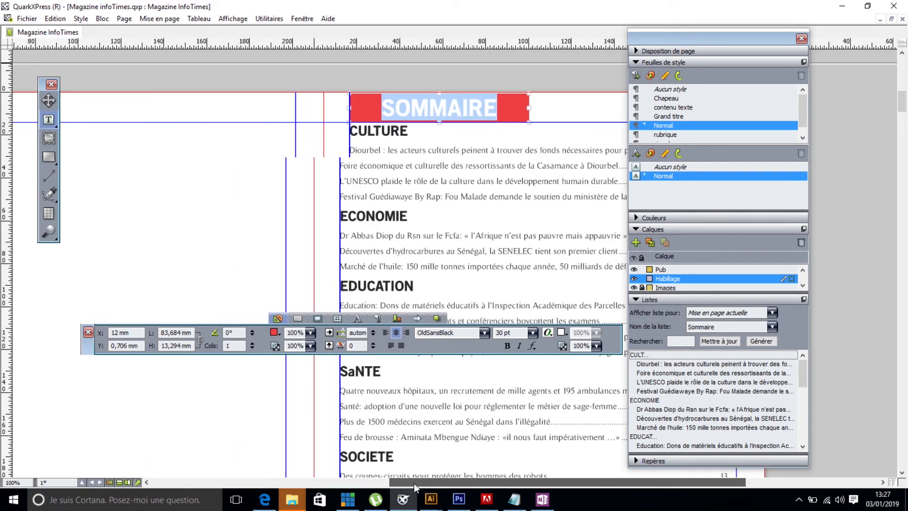
left_click_drag(904, 104, 904, 123)
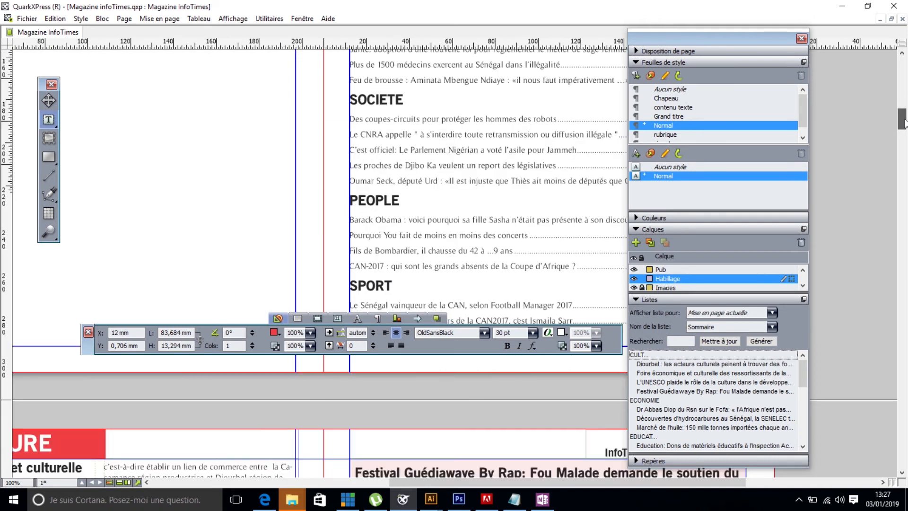
left_click_drag(744, 38, 591, 328)
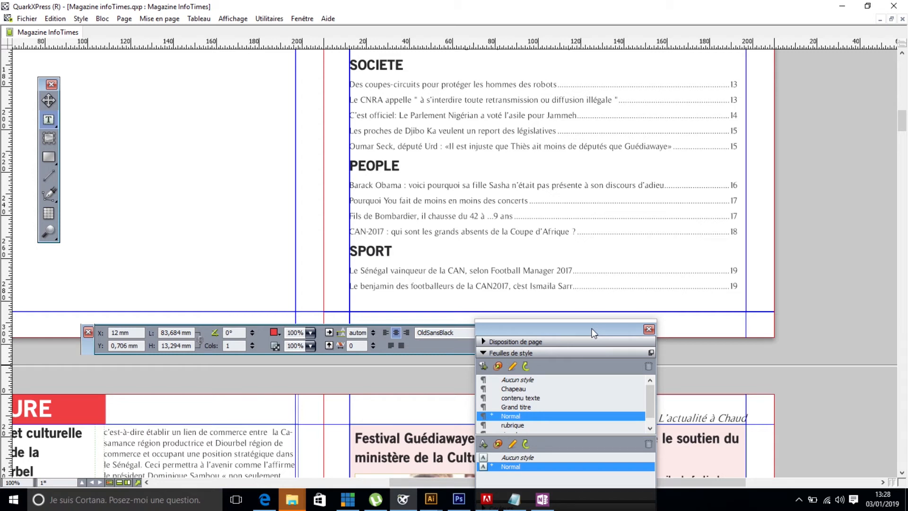
left_click_drag(427, 481, 381, 486)
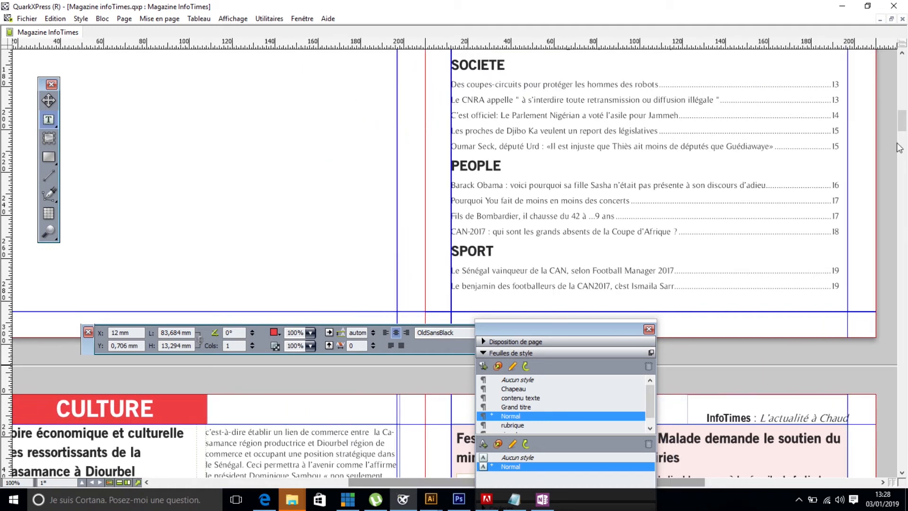
mouse_move(902, 121)
left_mouse_down()
mouse_move(903, 154)
mouse_move(904, 113)
left_mouse_up()
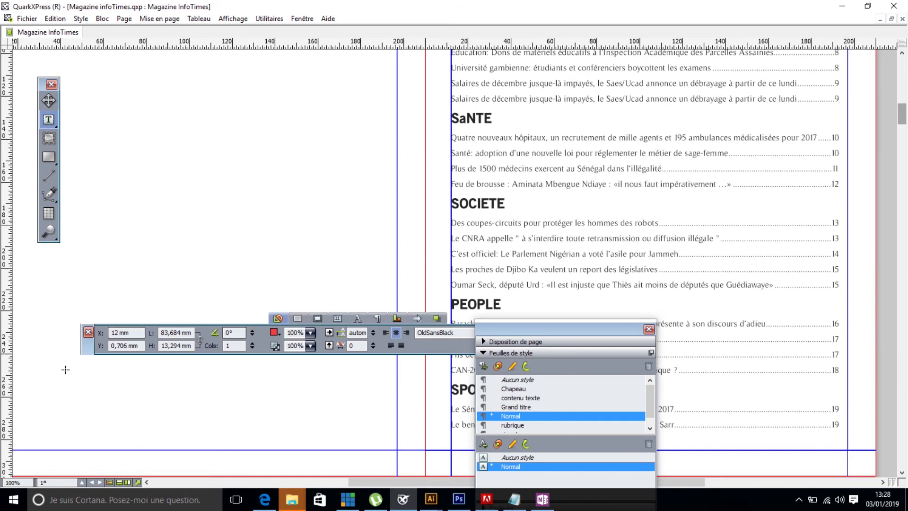
left_click_drag(88, 346, 516, 223)
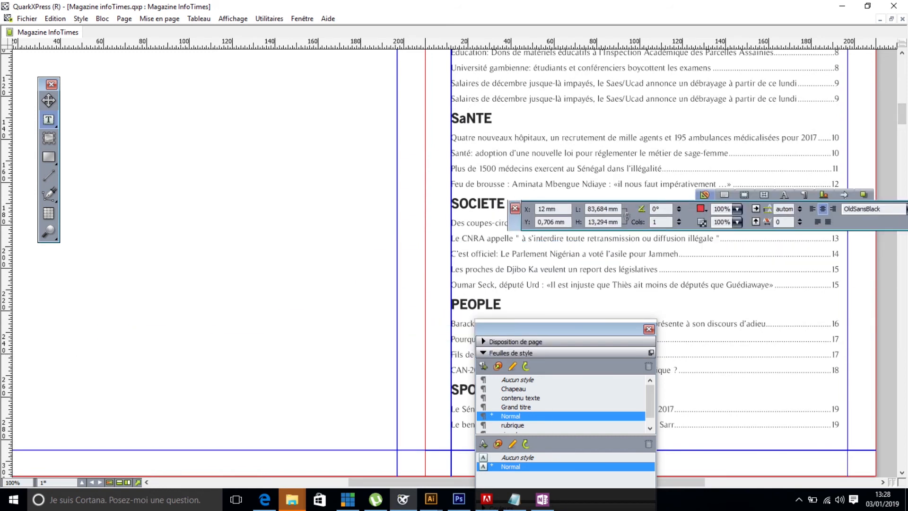
left_click_drag(692, 487, 623, 487)
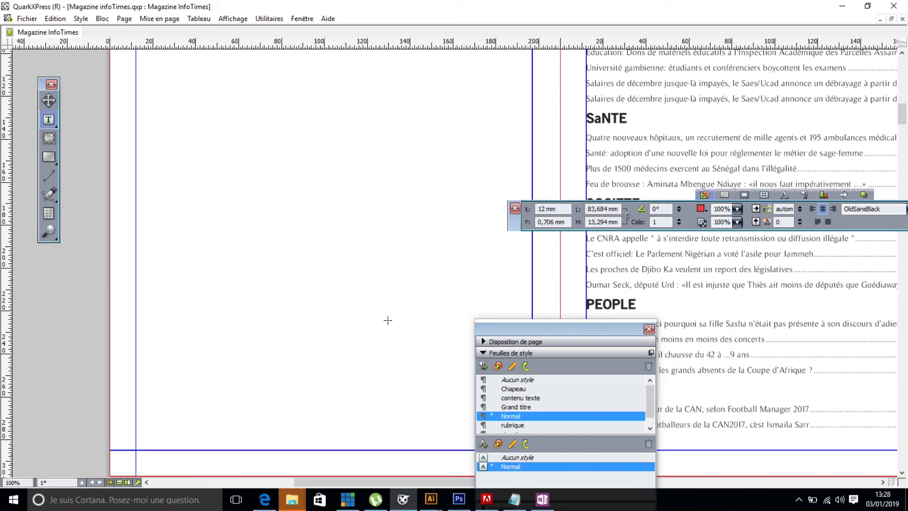
- Create a new list named redacteurs and add the signature style to it
left_click(55, 18)
left_click(74, 255)
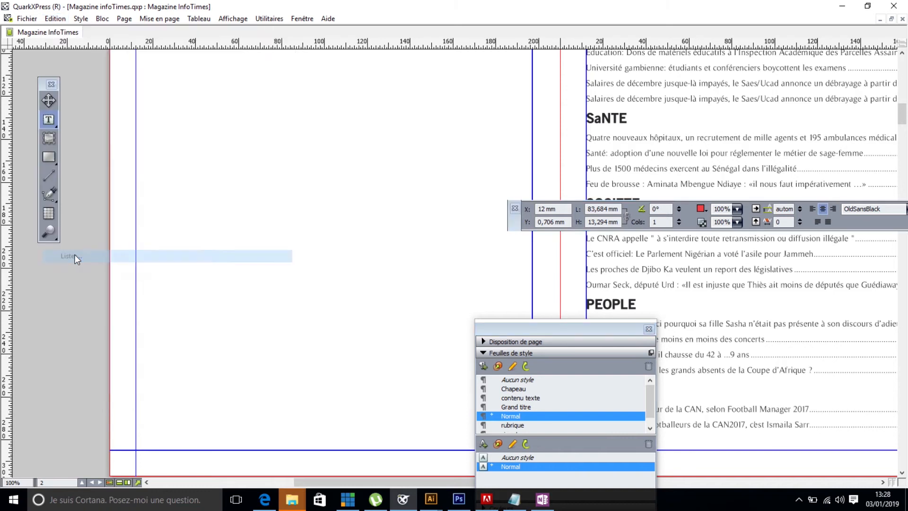
left_click(384, 294)
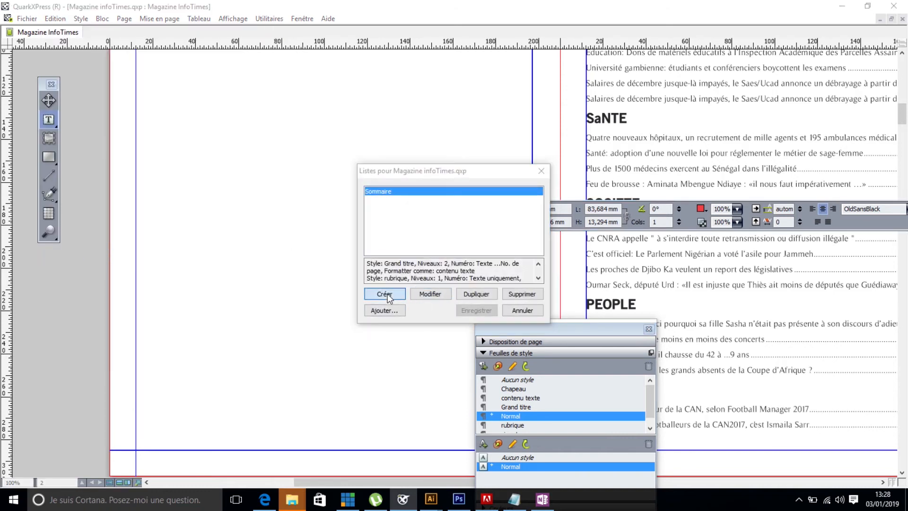
type("redacteurs")
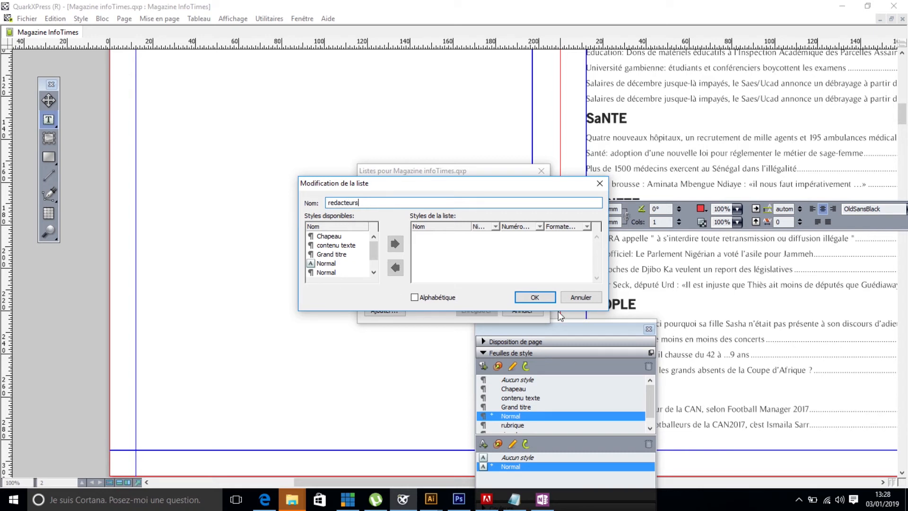
left_click_drag(373, 248, 375, 282)
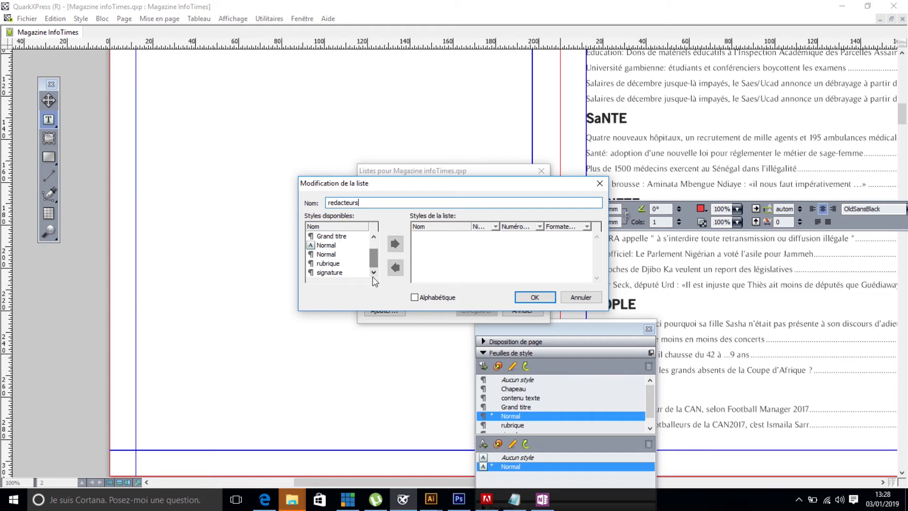
left_click(339, 274)
left_click(395, 245)
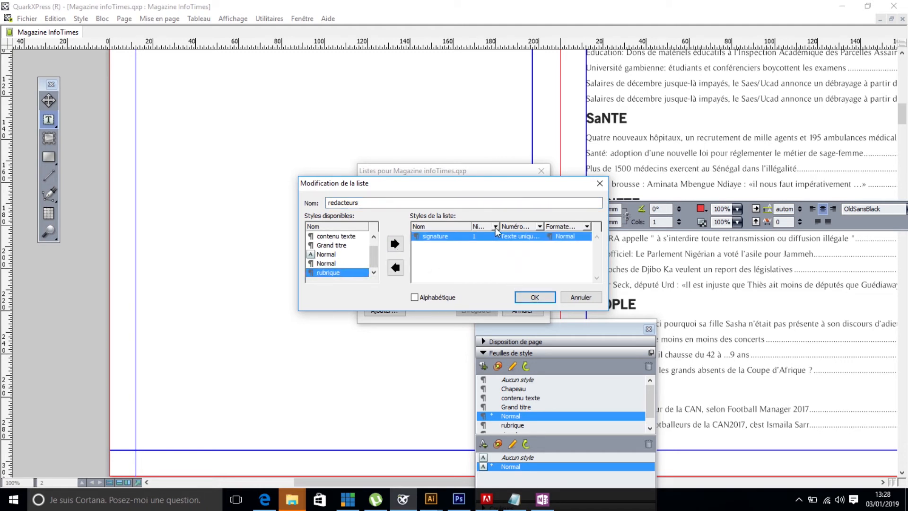
- Set the signature entries to Texte uniquement formatted as signature, turn on alphabetical order, and save the redacteurs list
left_click(540, 227)
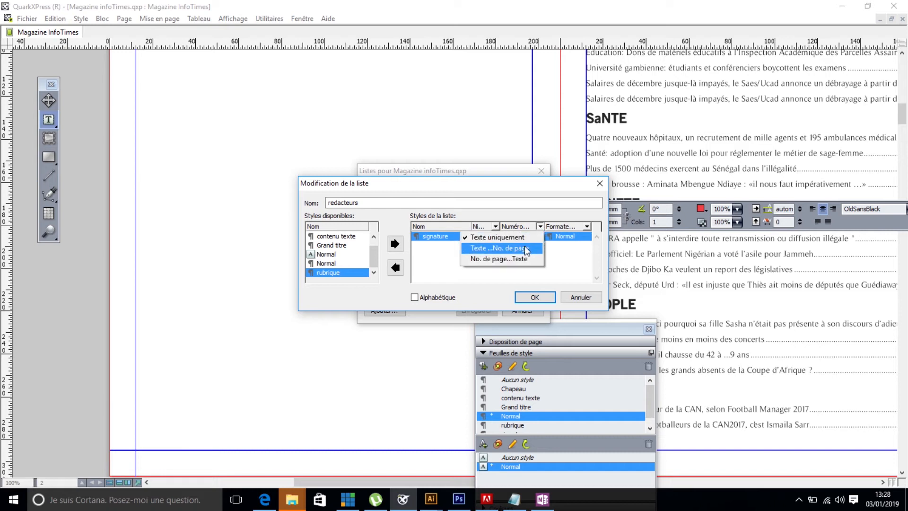
left_click(521, 238)
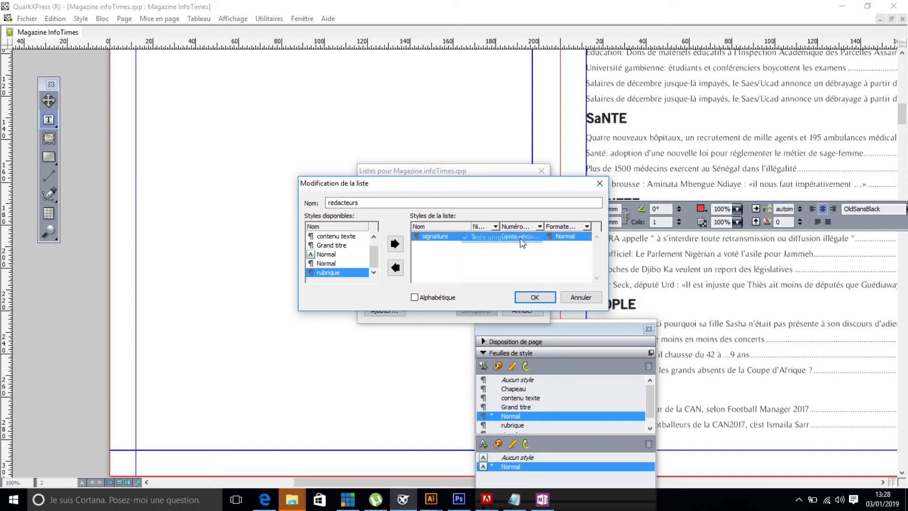
left_click(585, 228)
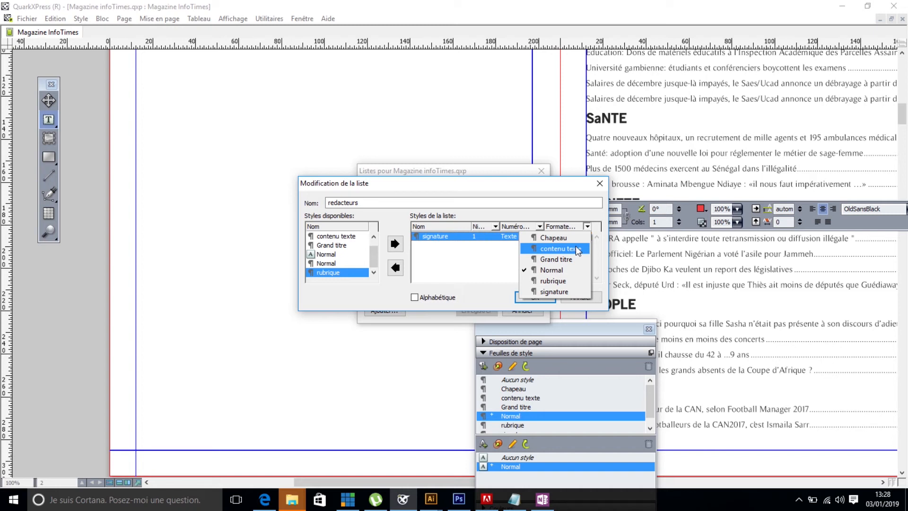
left_click(554, 292)
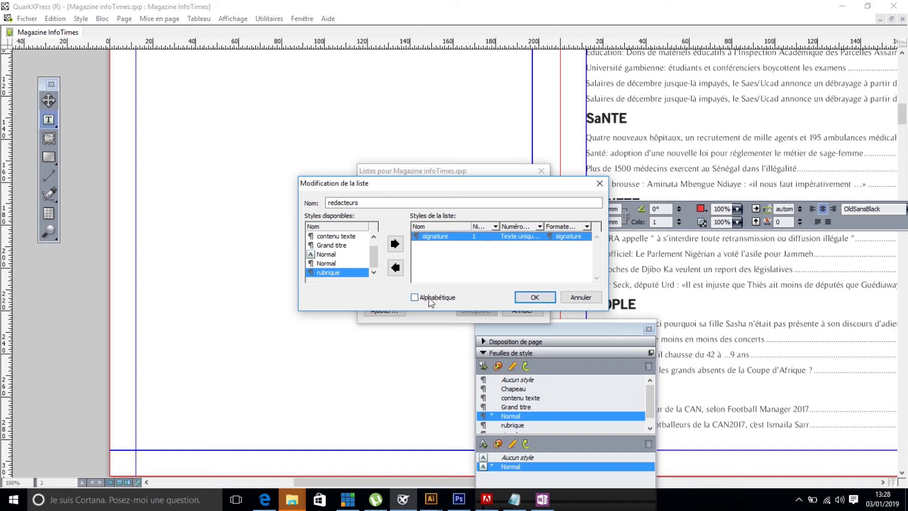
left_click(534, 298)
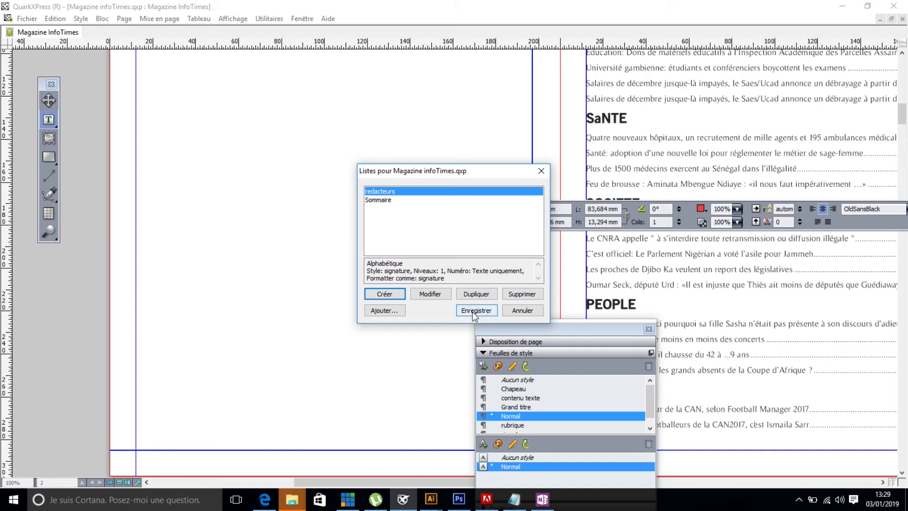
left_click(475, 314)
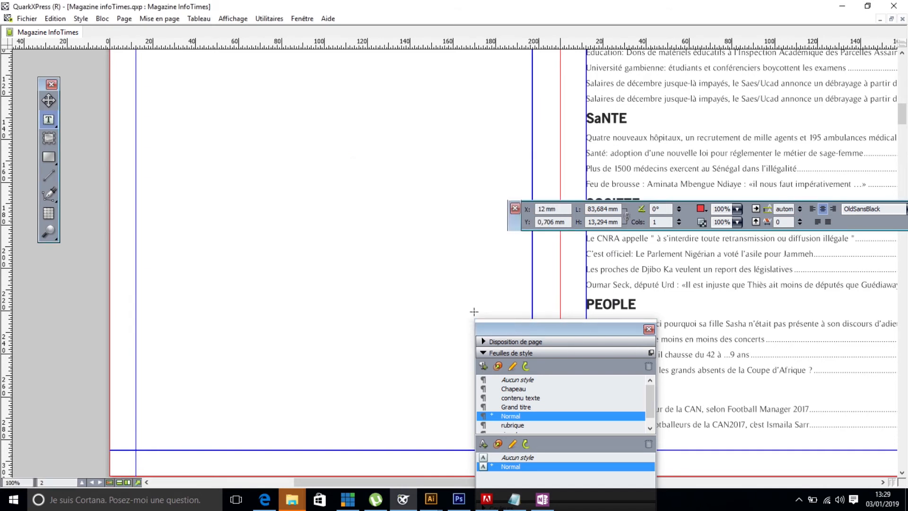
- Draw a text box about 185 mm by 168 mm between the margins of the blank page and give it 2 columns
left_click_drag(599, 330, 662, 354)
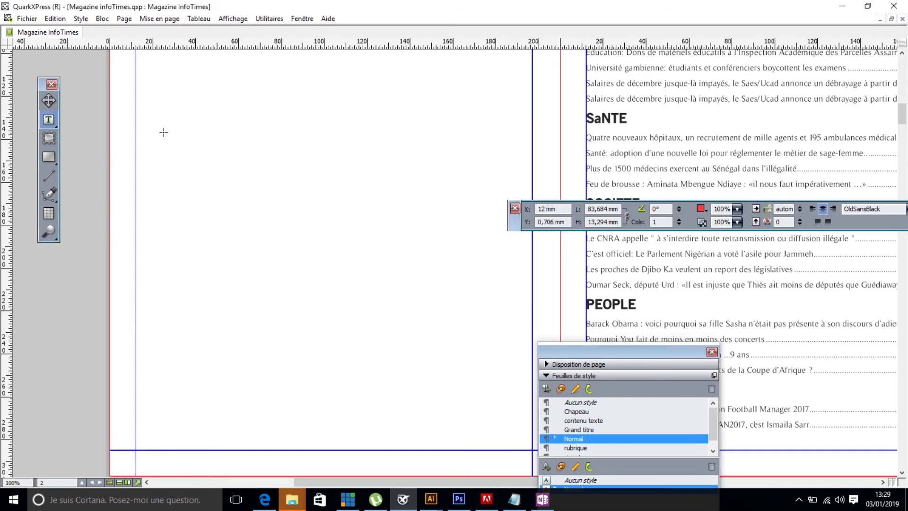
left_click_drag(137, 90, 531, 450)
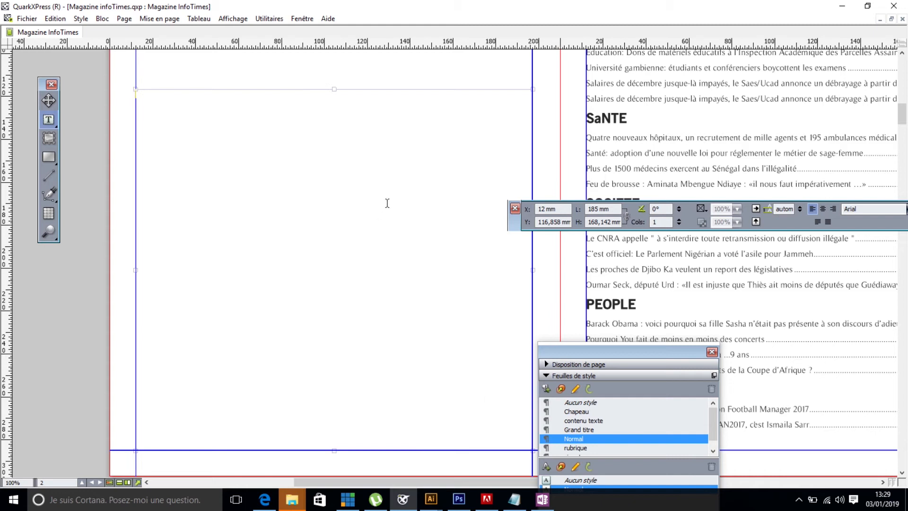
left_click(679, 219)
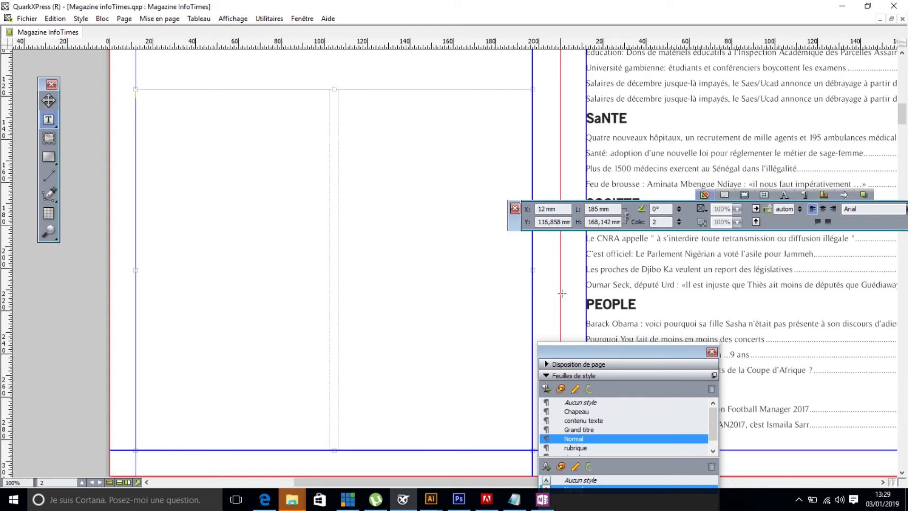
- Bring the lists palette into view and display the entries of the redacteurs list
left_click_drag(623, 351, 679, 5)
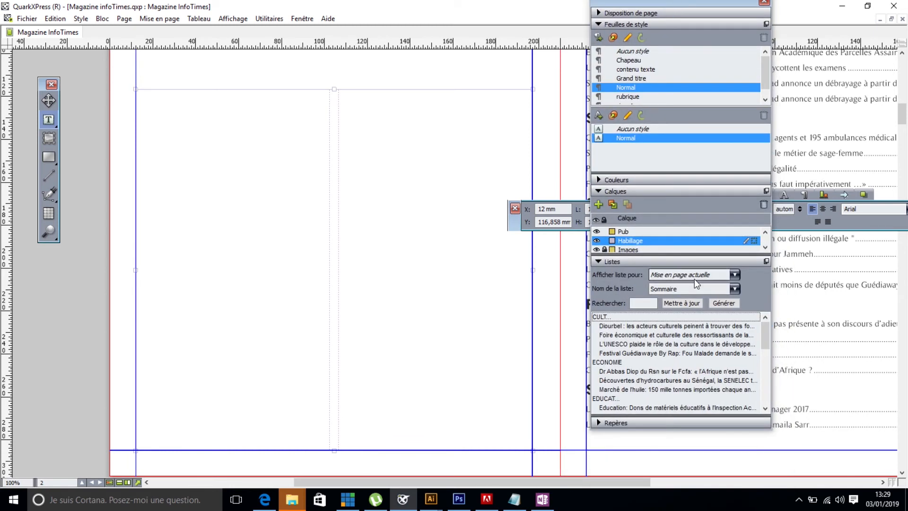
left_click(734, 289)
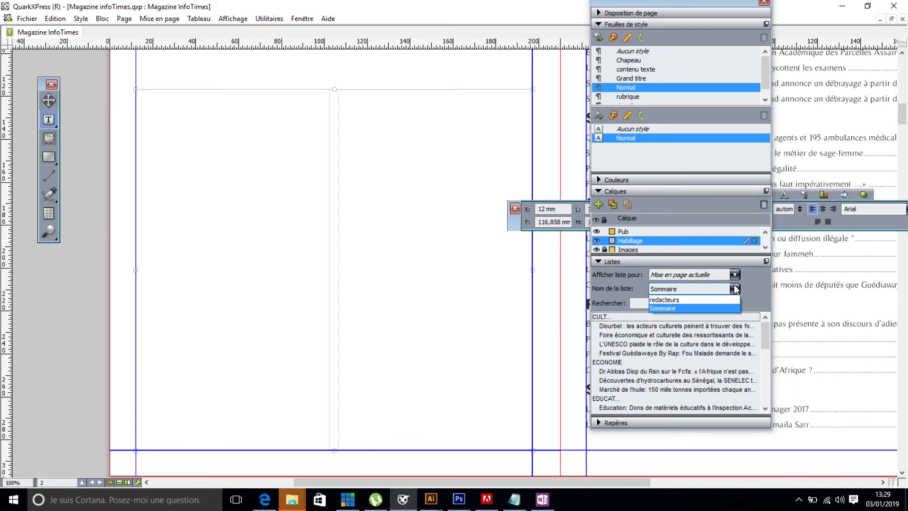
left_click(693, 300)
mouse_move(765, 337)
left_mouse_down()
mouse_move(766, 401)
mouse_move(751, 333)
left_mouse_up()
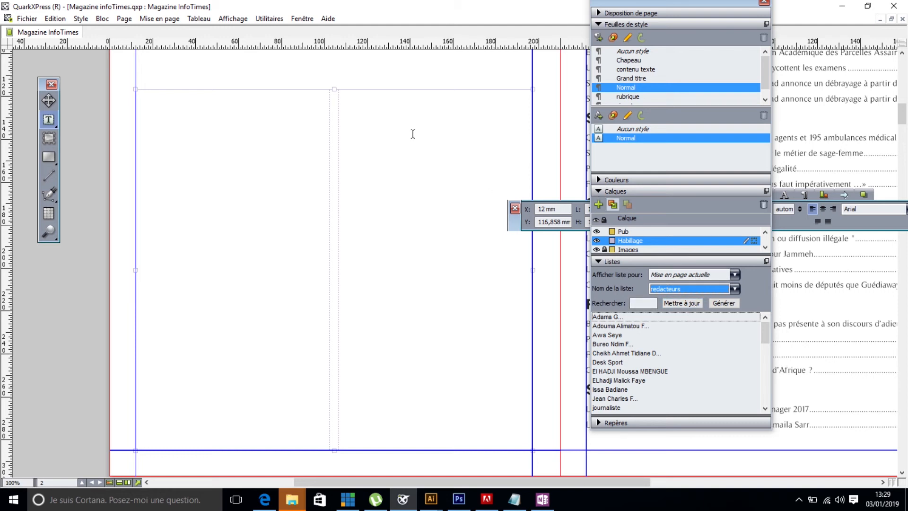
- Edit the redacteurs list to turn off alphabetical order and save the change
left_click(54, 18)
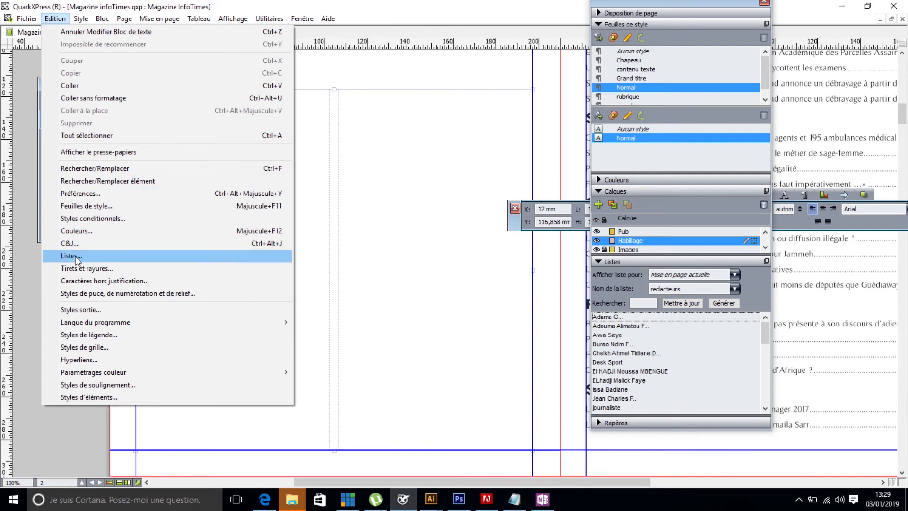
left_click(76, 257)
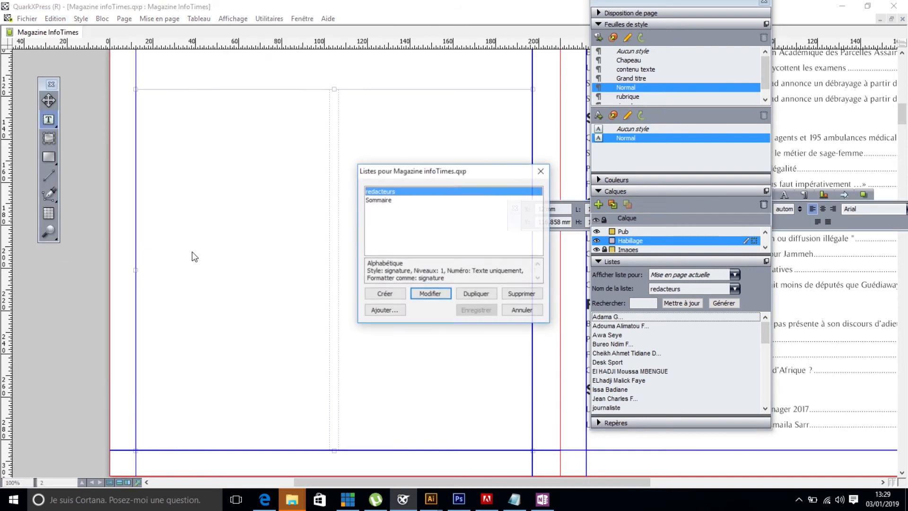
left_click(416, 294)
left_click(414, 297)
left_click(525, 297)
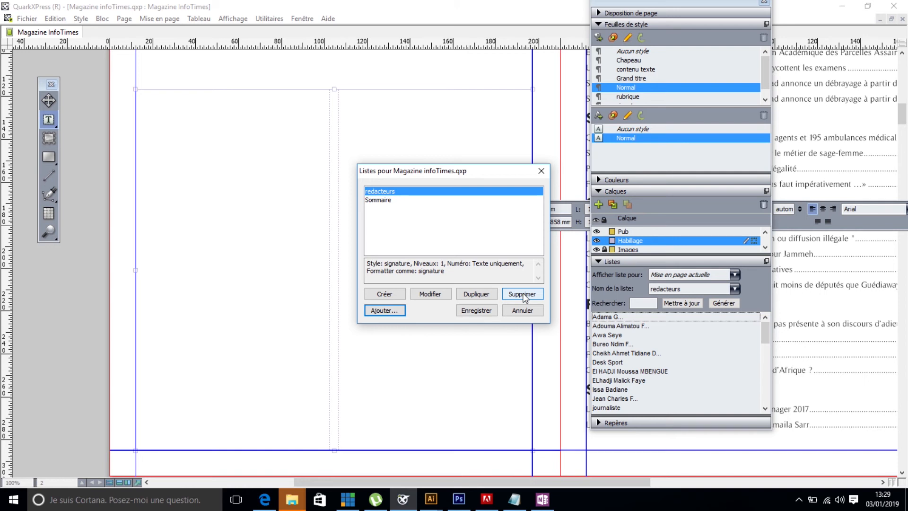
left_click(473, 312)
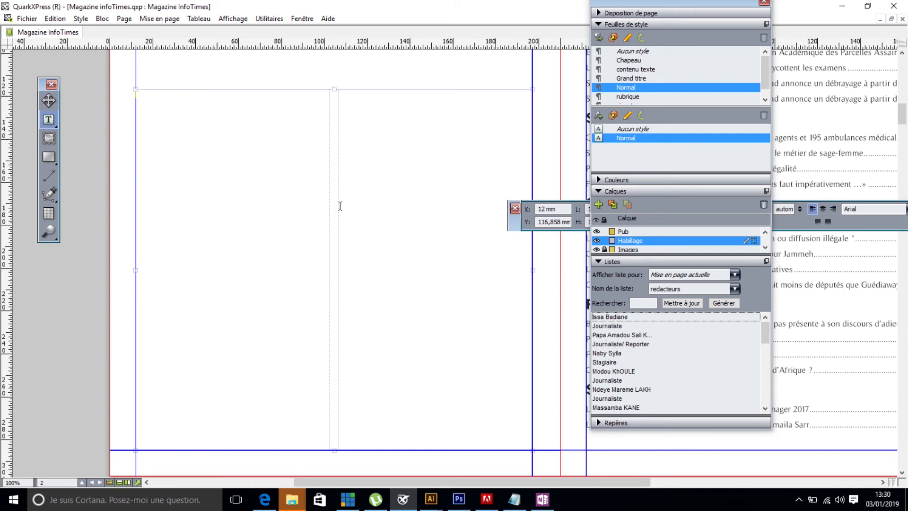
- Generate the redacteurs list in the two-column box and lower the box's top edge to about Y 173 mm
left_click(724, 302)
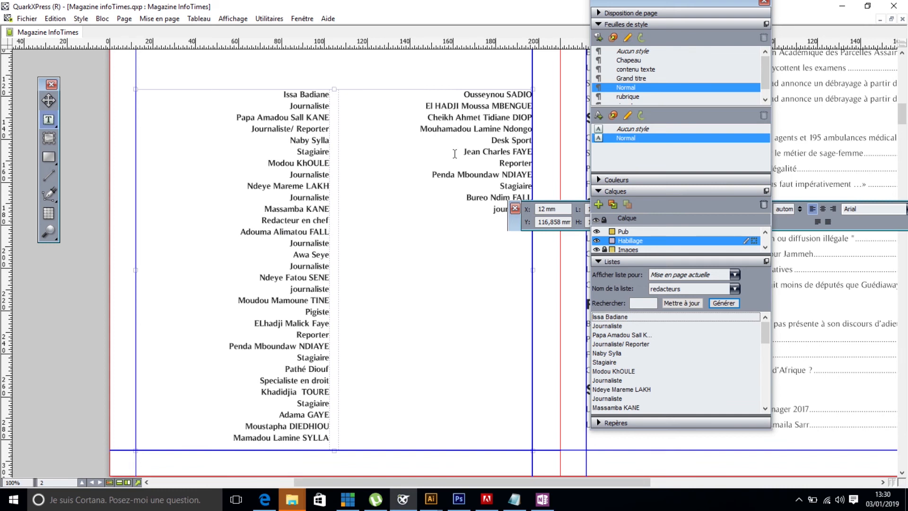
left_click_drag(333, 88, 332, 209)
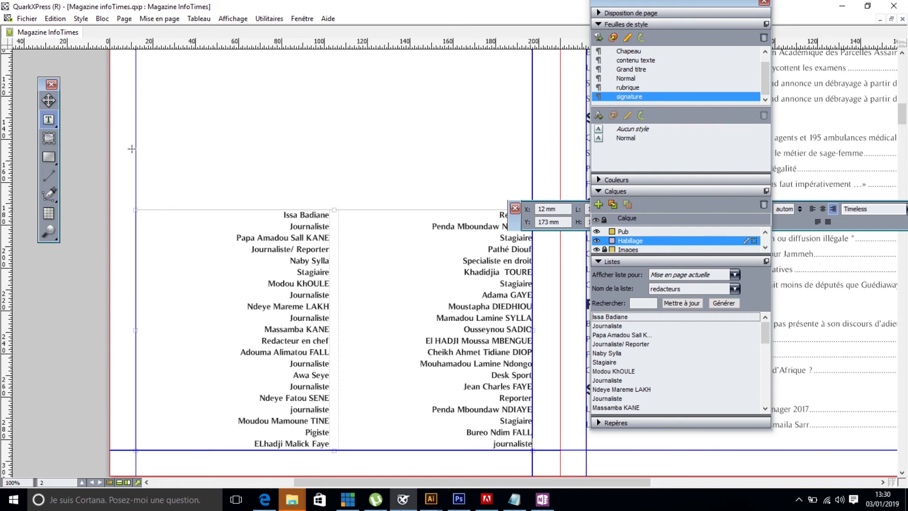
- Draw a text box about 185 mm by 28 mm just above the list and enter "Notre Equipe redactionnelle." in it
left_click_drag(136, 145, 533, 206)
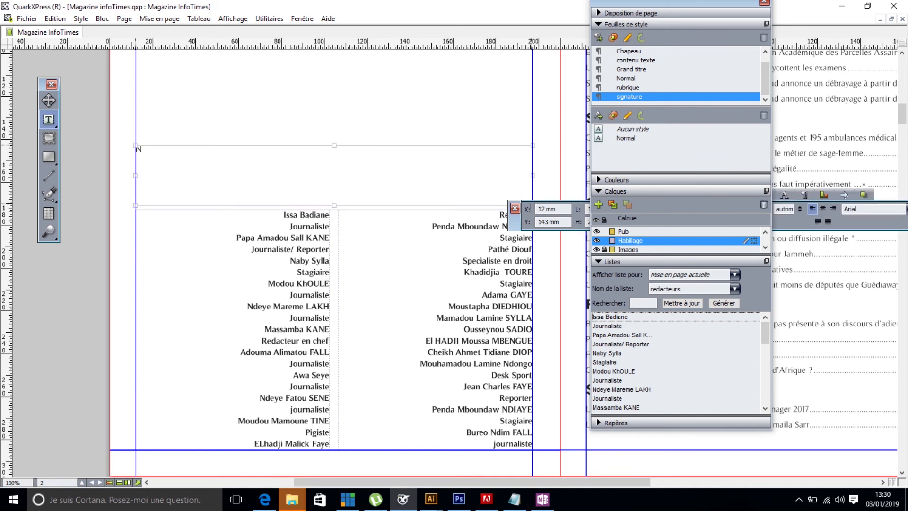
type("Notre ")
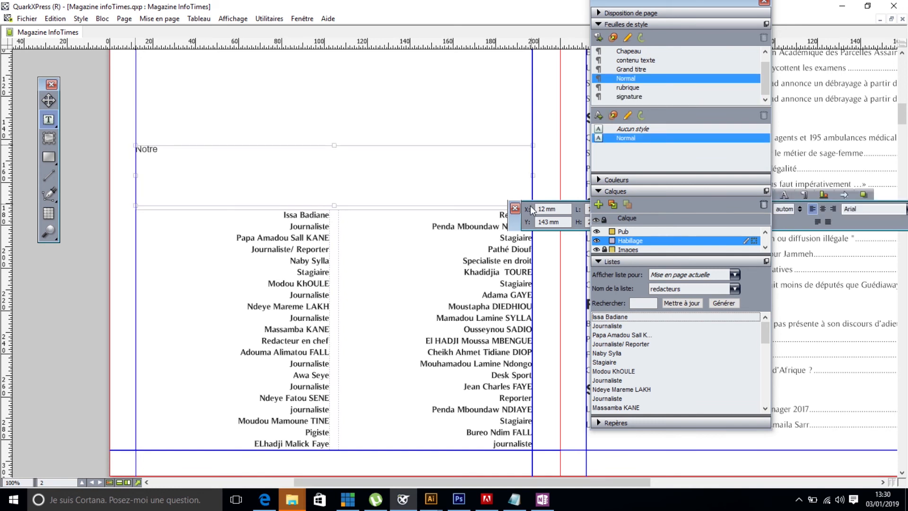
type("&qu")
type("ipe")
key("BackSpace")
key("BackSpace")
key("BackSpace")
key("BackSpace")
key("BackSpace")
key("BackSpace")
type("quipe redactionne")
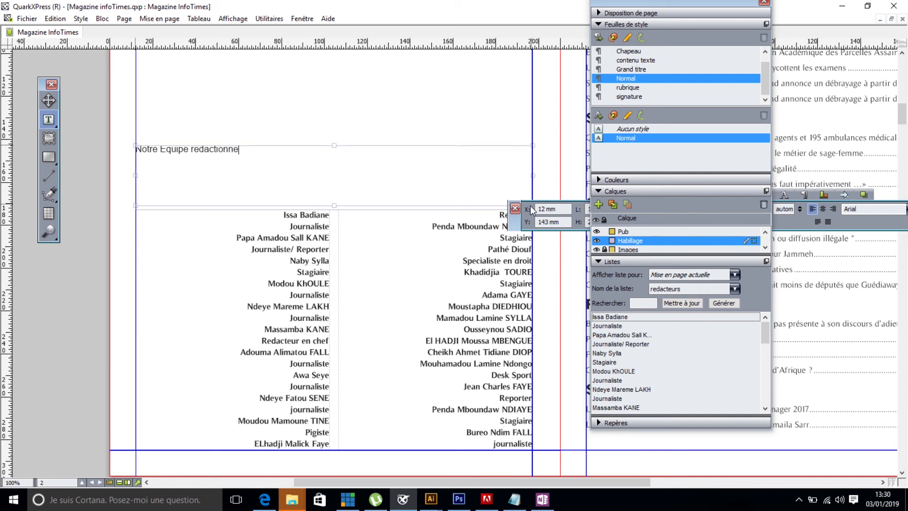
type("lle.")
- Centre the "Notre Equipe redactionnelle." title horizontally and set its font to OldSansBlack
left_click_drag(250, 151, 126, 148)
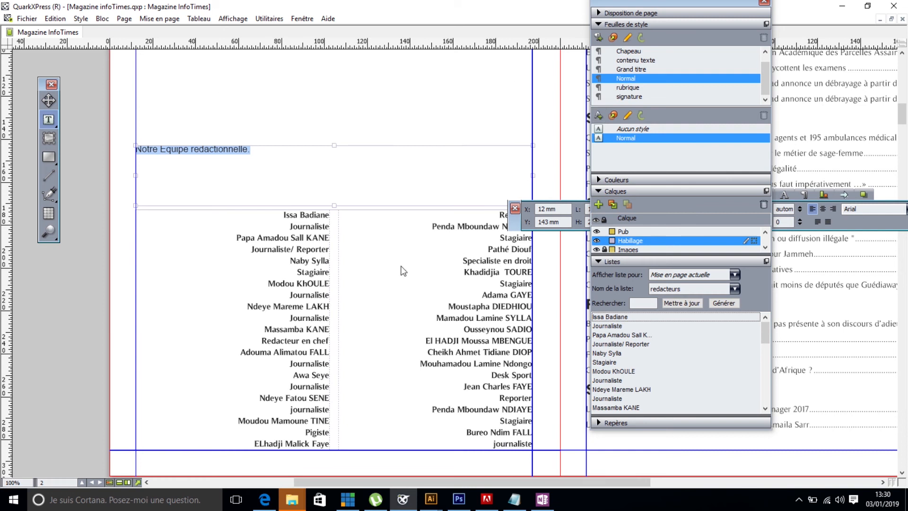
left_click_drag(514, 226, 167, 319)
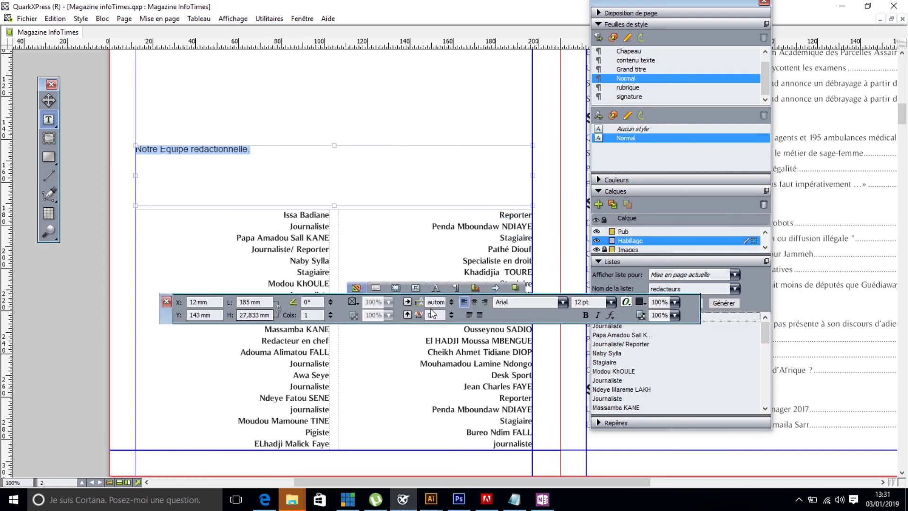
left_click(474, 302)
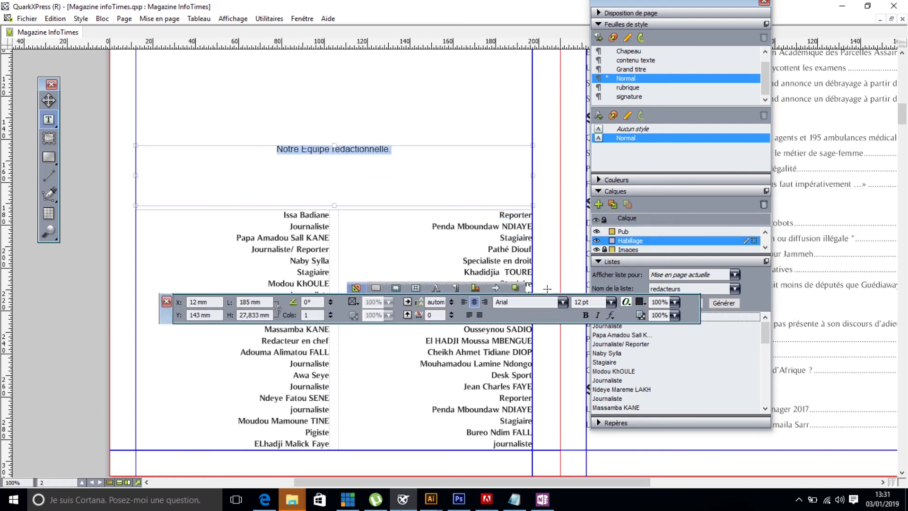
double_click(533, 301)
type("Ols")
key("BackSpace")
type("dS")
key("Return")
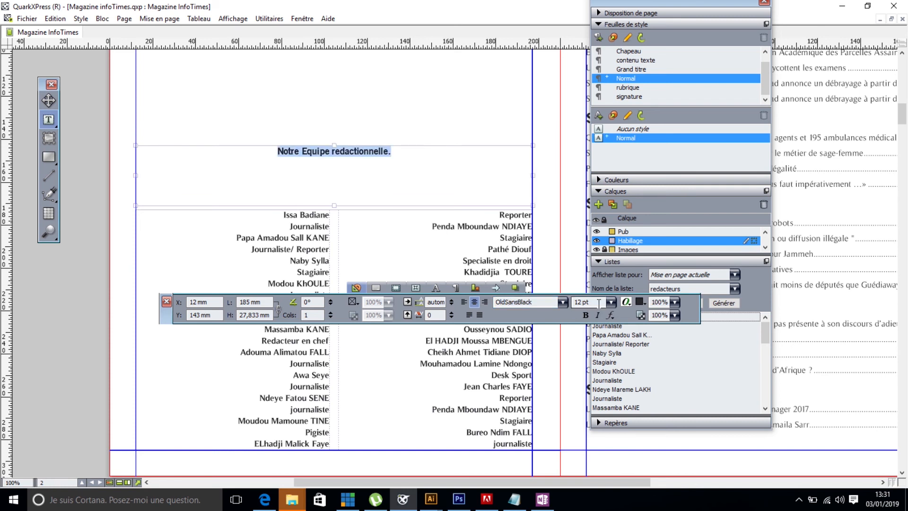
- Set the "Notre Equipe redactionnelle." title's size to 36 pt and centre it vertically in its box
left_click(611, 301)
left_click(583, 387)
left_click(611, 302)
left_click(580, 381)
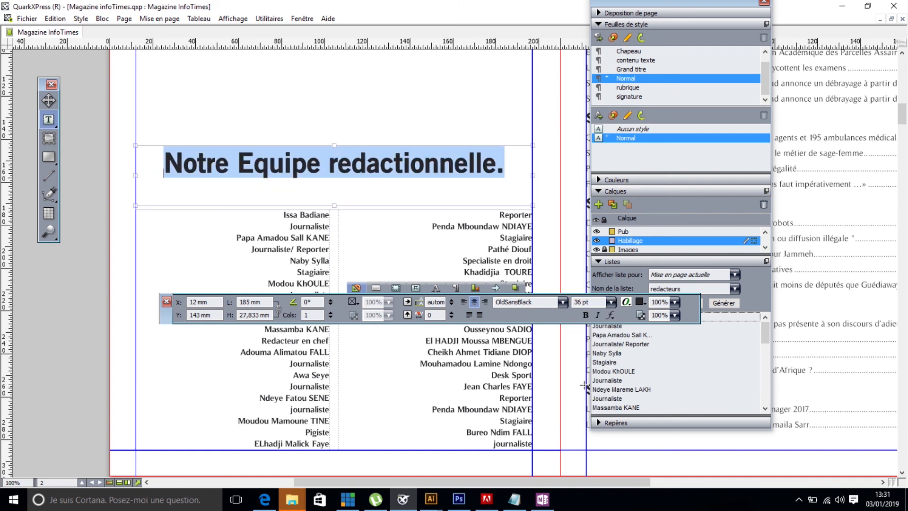
left_click(376, 287)
left_click(200, 302)
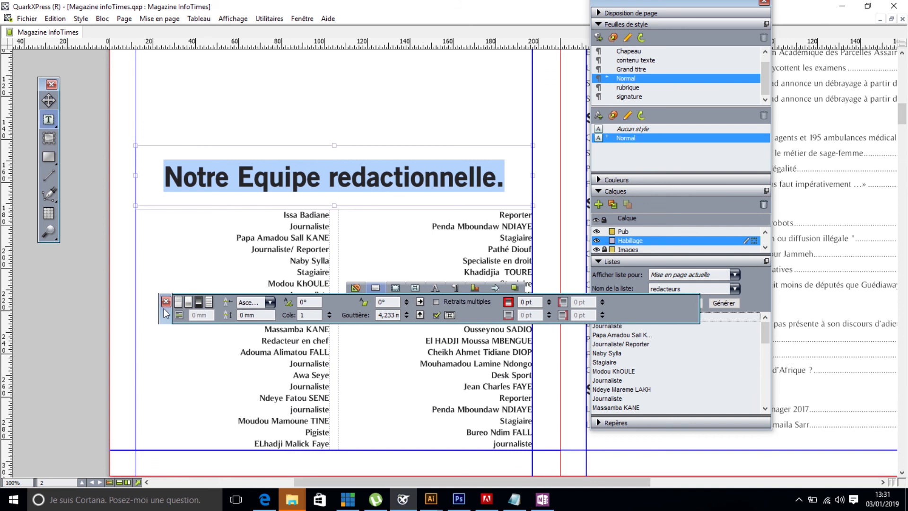
- Fill the redacteurs list box with a linear gradient (Dégradé linéaire) running from Magenta as colour #1 to Rouge as colour #2
left_click(180, 239)
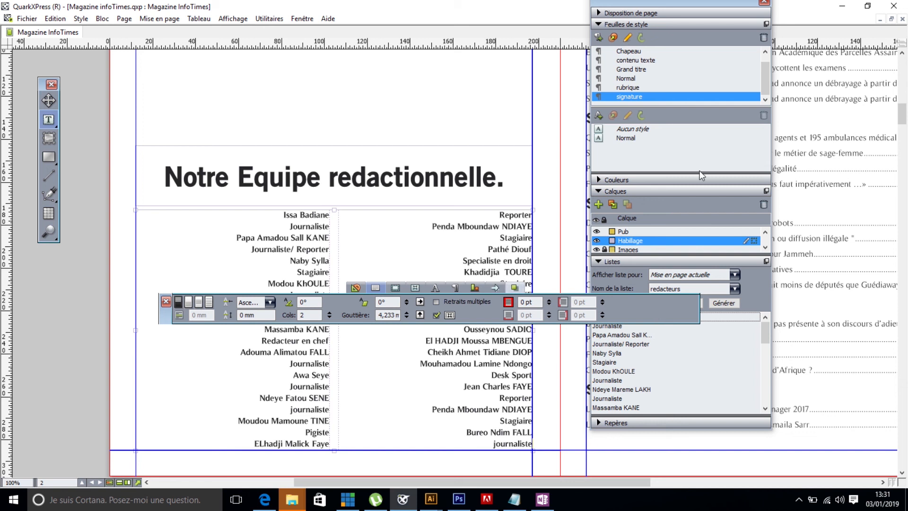
left_click(599, 191)
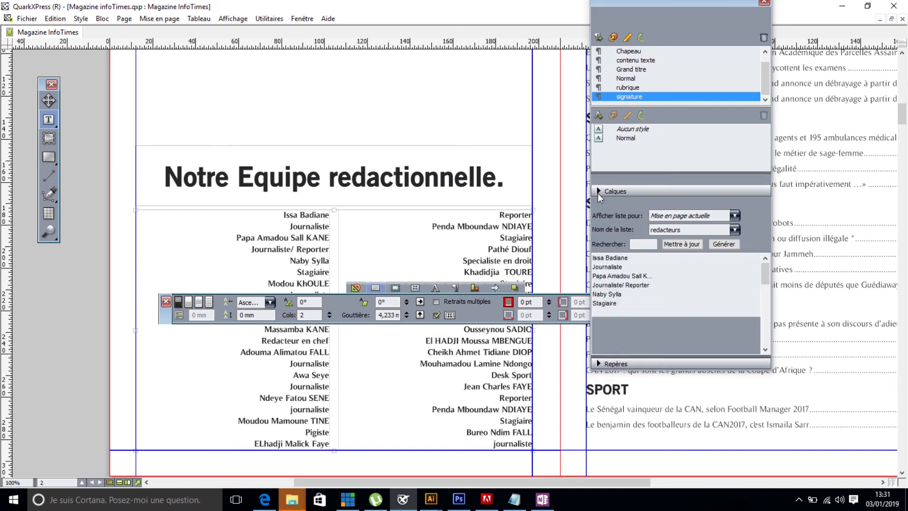
left_click(598, 180)
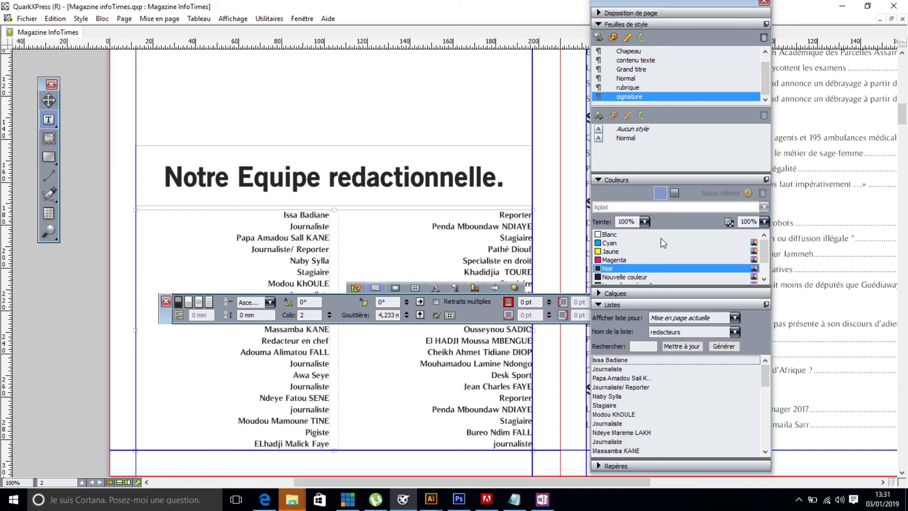
left_click(674, 193)
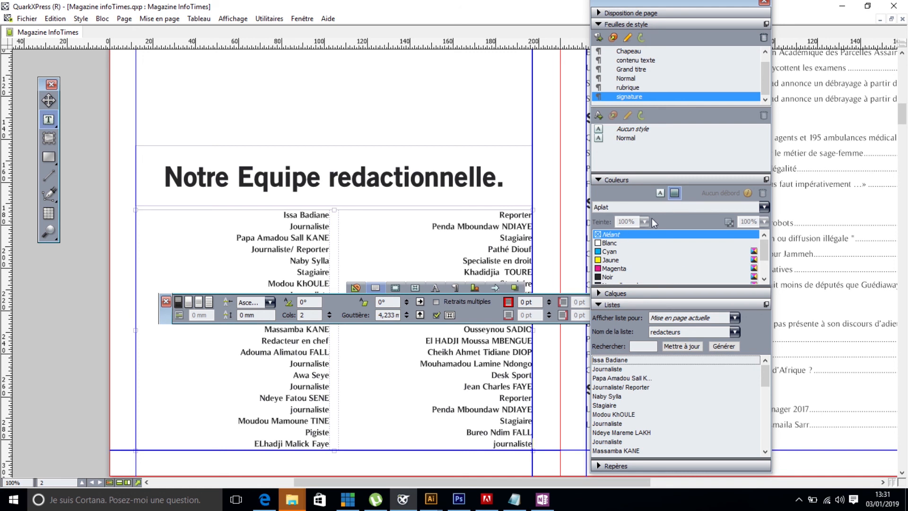
left_click(764, 206)
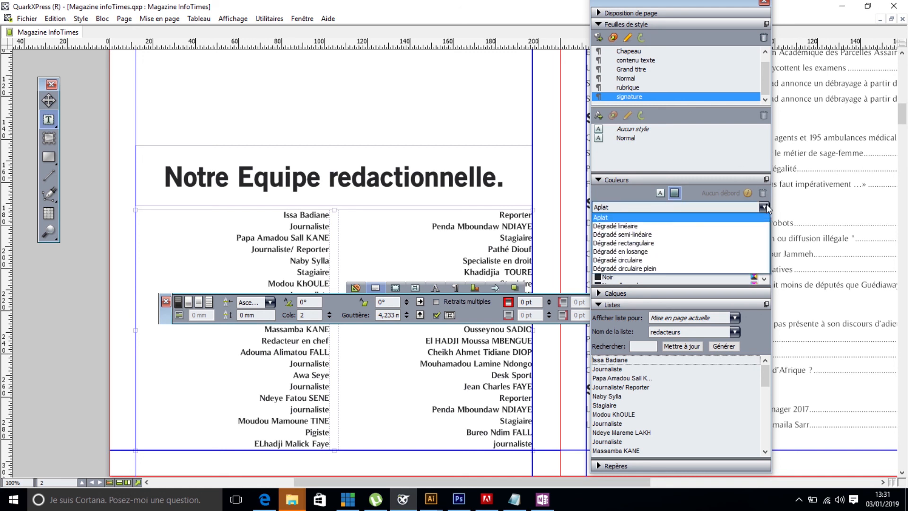
left_click(647, 227)
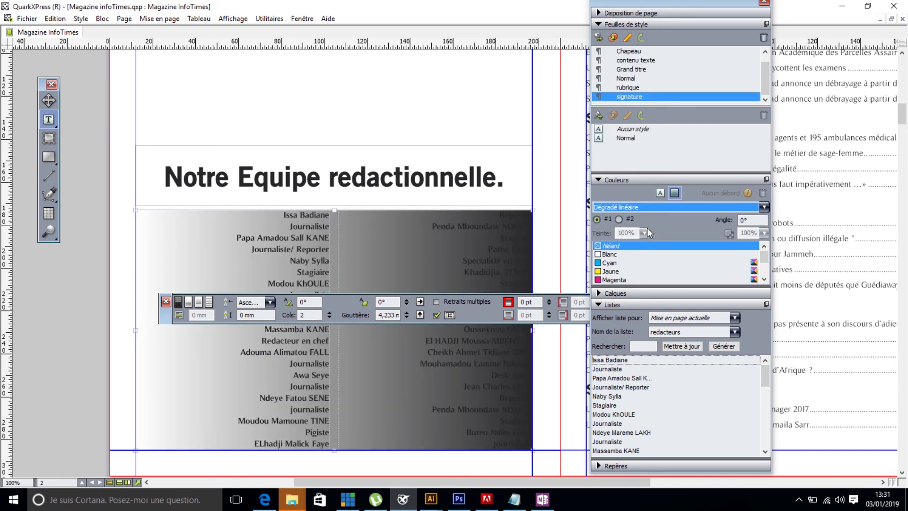
left_click(610, 280)
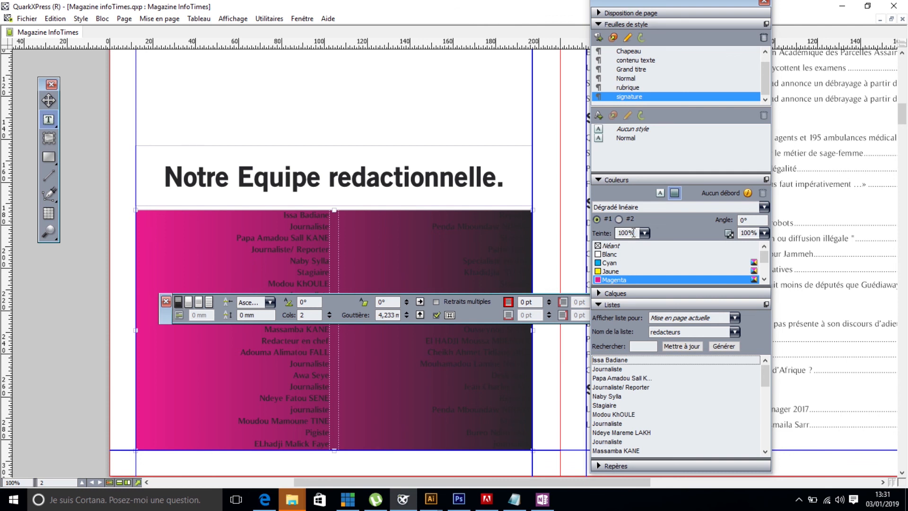
left_click(618, 219)
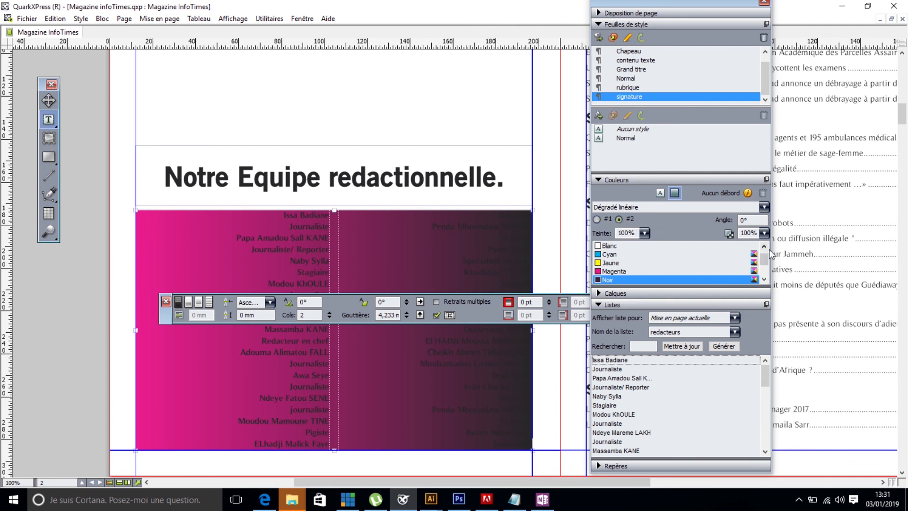
left_click_drag(765, 259, 764, 268)
left_click(616, 281)
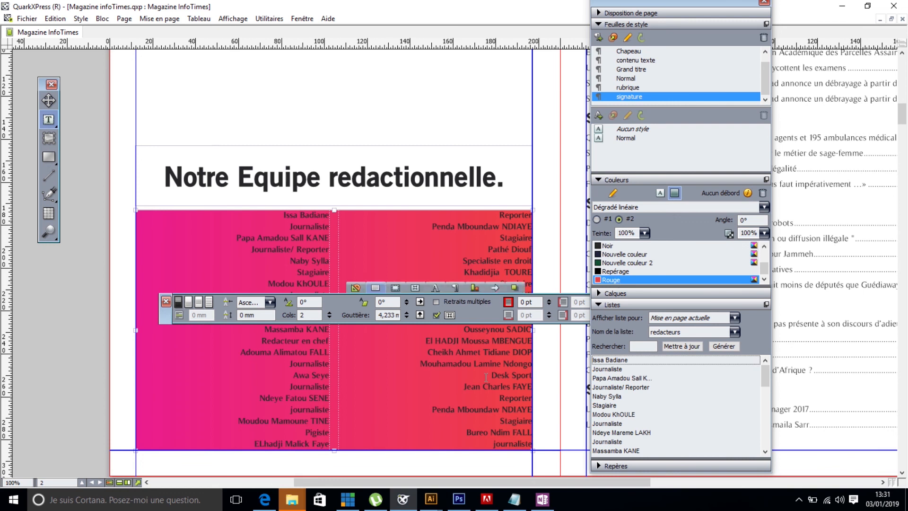
- Select all the text in the redacteurs list and set its colour to Blanc
key("ctrl+a")
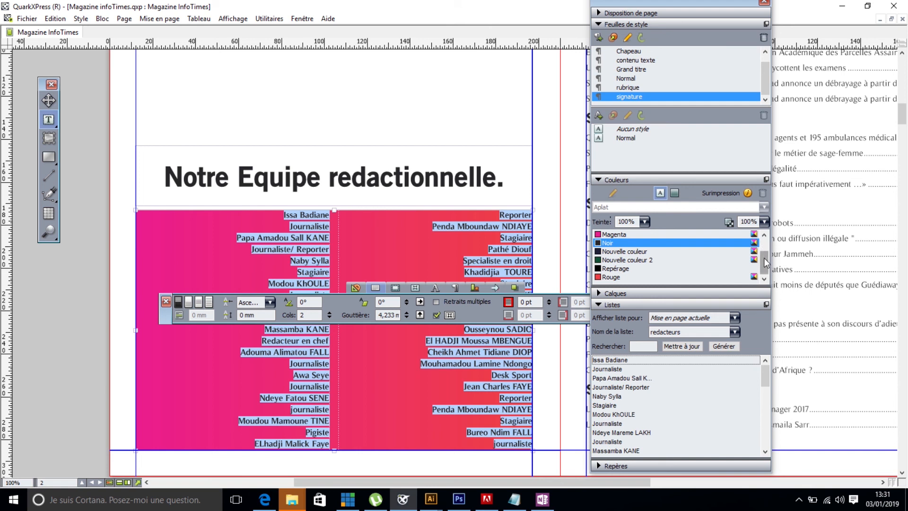
left_click_drag(766, 263, 766, 244)
left_click(599, 235)
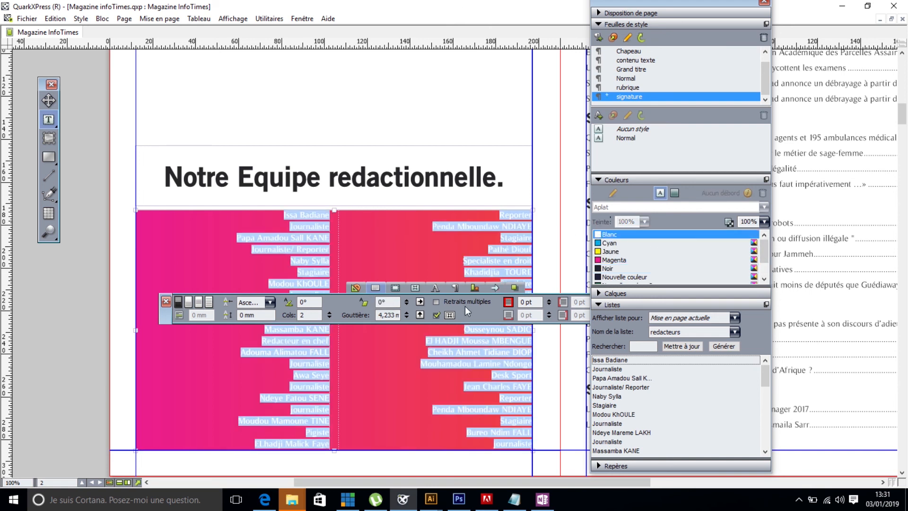
- Left-align the redacteurs list text in both columns and move the floating measurements palette clear of the list
left_click(356, 288)
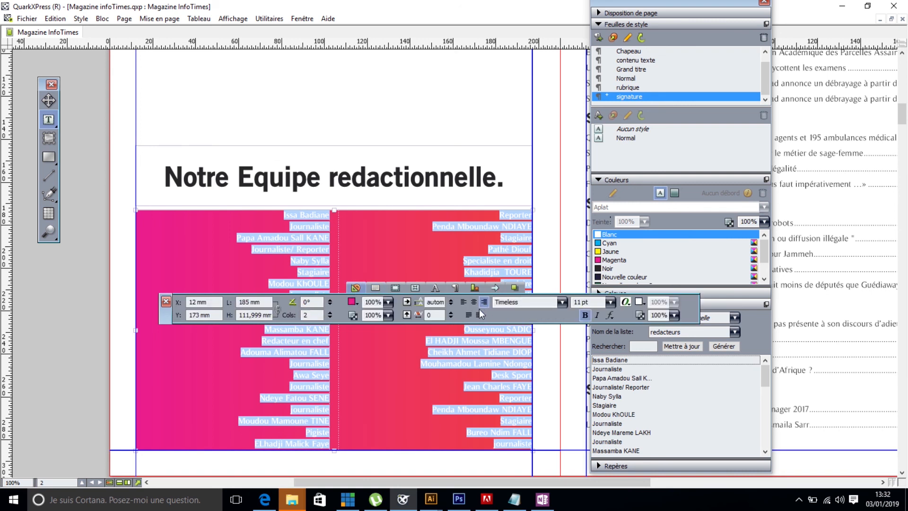
left_click(464, 303)
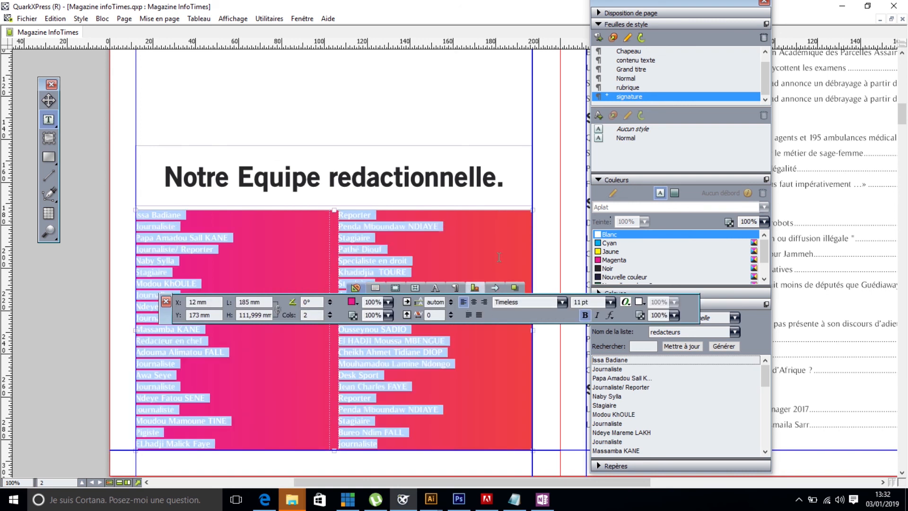
left_click(271, 277)
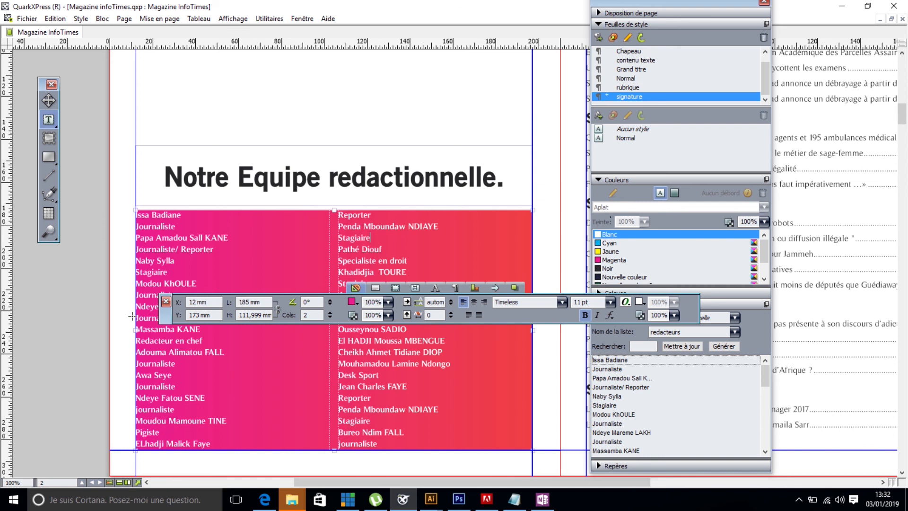
left_click_drag(169, 316, 478, 339)
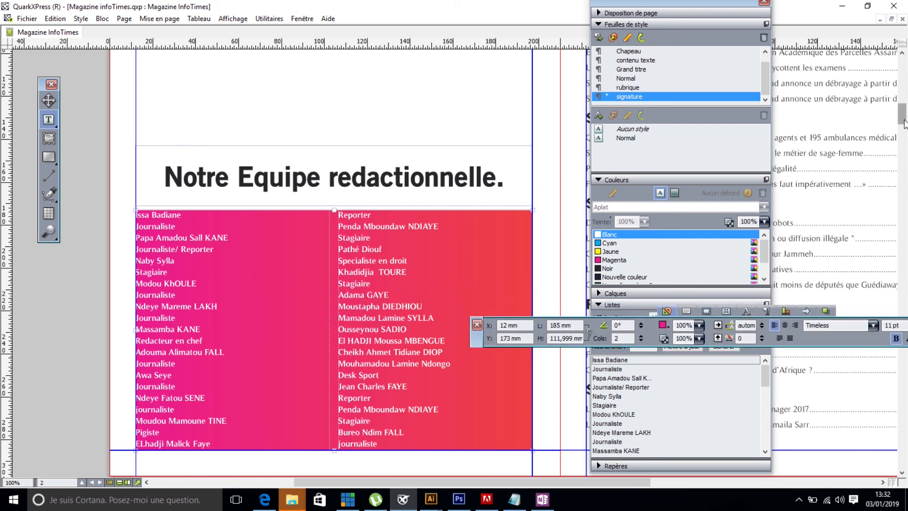
mouse_move(904, 116)
left_mouse_down()
mouse_move(904, 104)
mouse_move(905, 132)
left_mouse_up()
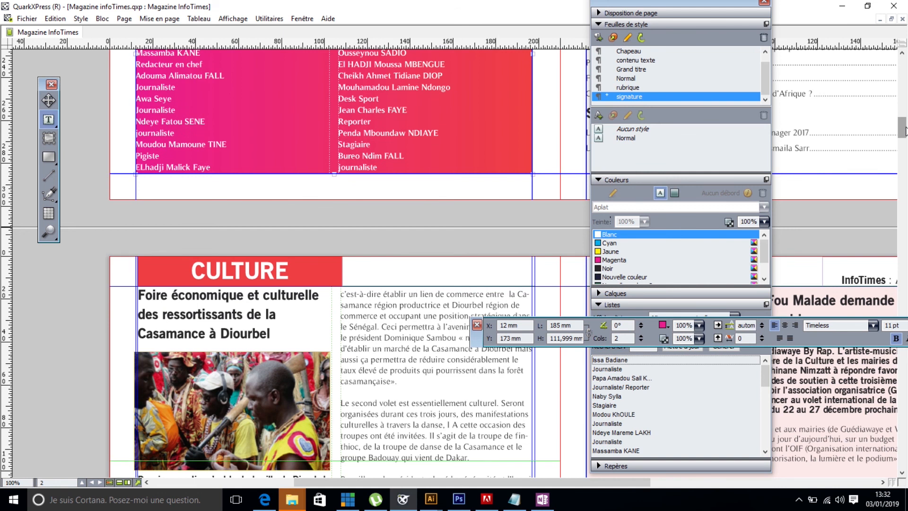